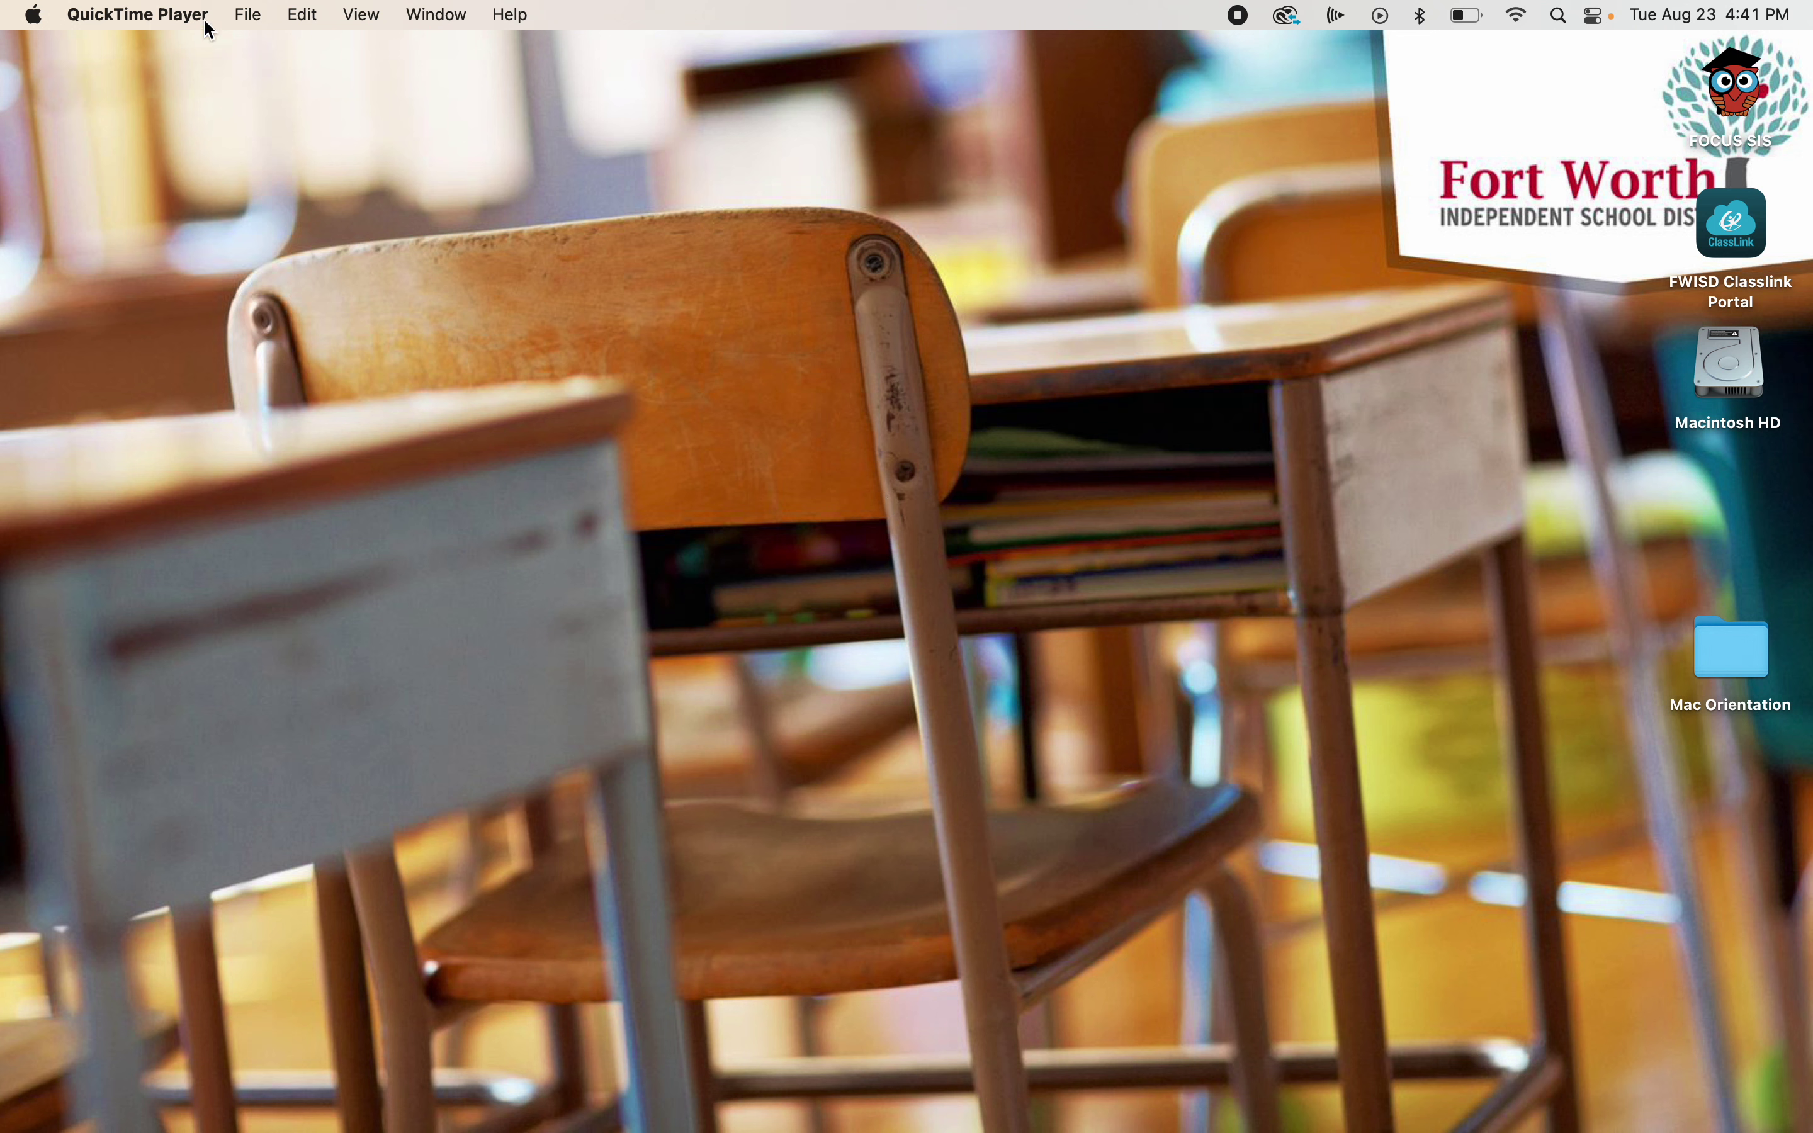
# - Activate Finder on the desktop, leaving the Mac Orientation folder where it was
pyautogui.click(591, 121)
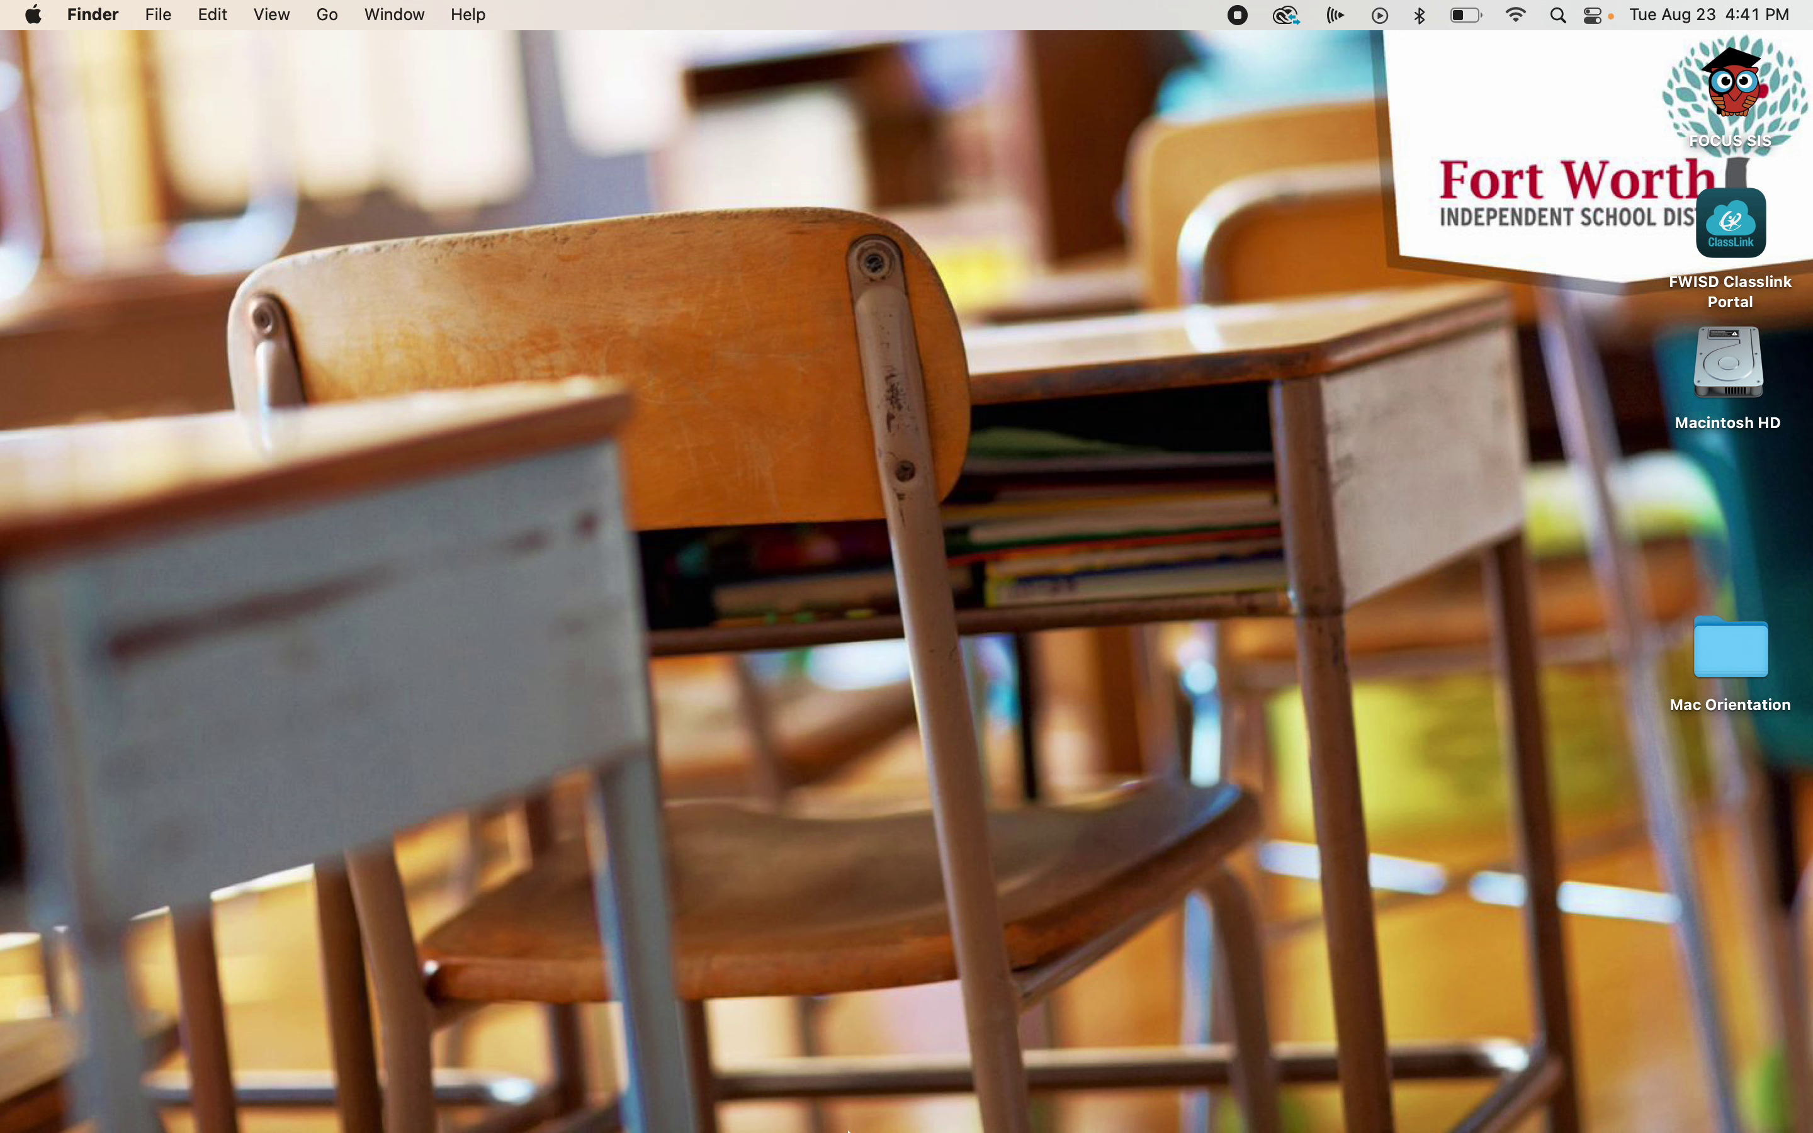
pyautogui.moveTo(850, 1129)
pyautogui.moveTo(1735, 665); pyautogui.dragTo(1684, 665)
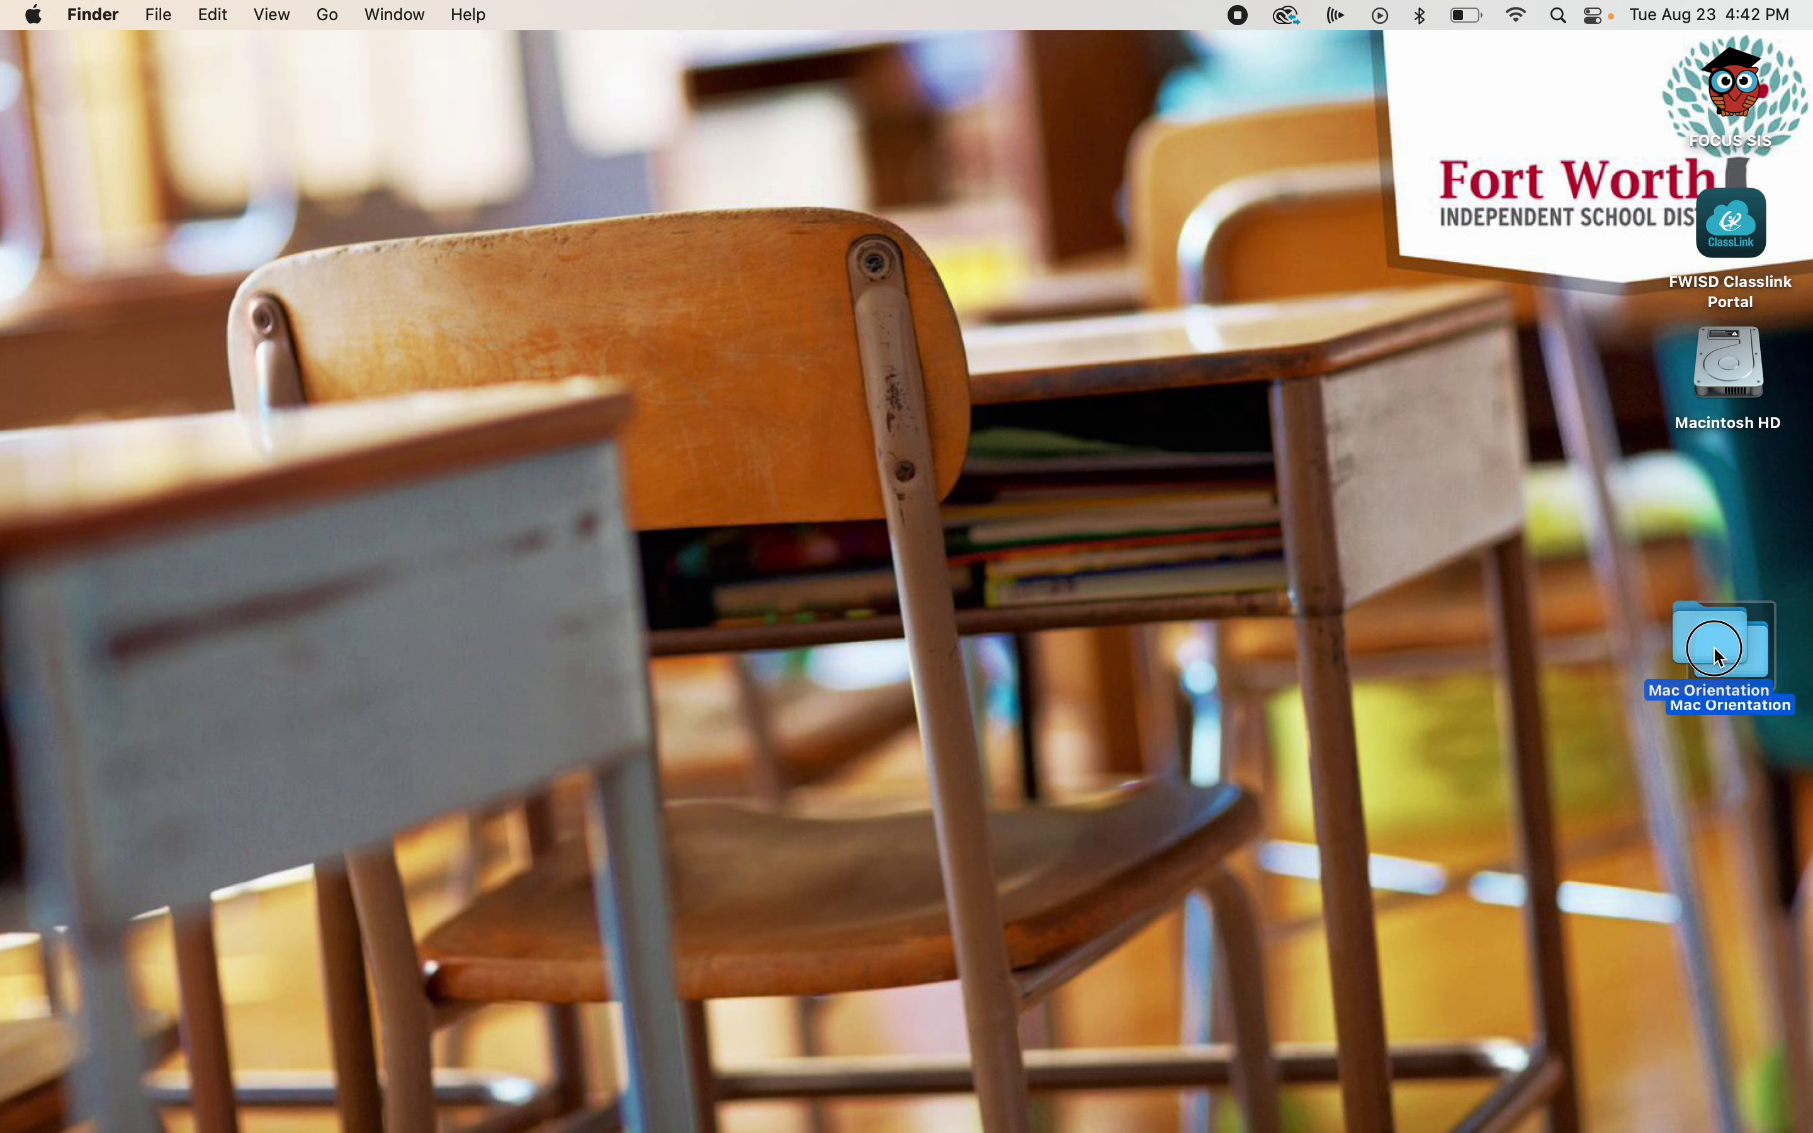
pyautogui.click(1565, 628)
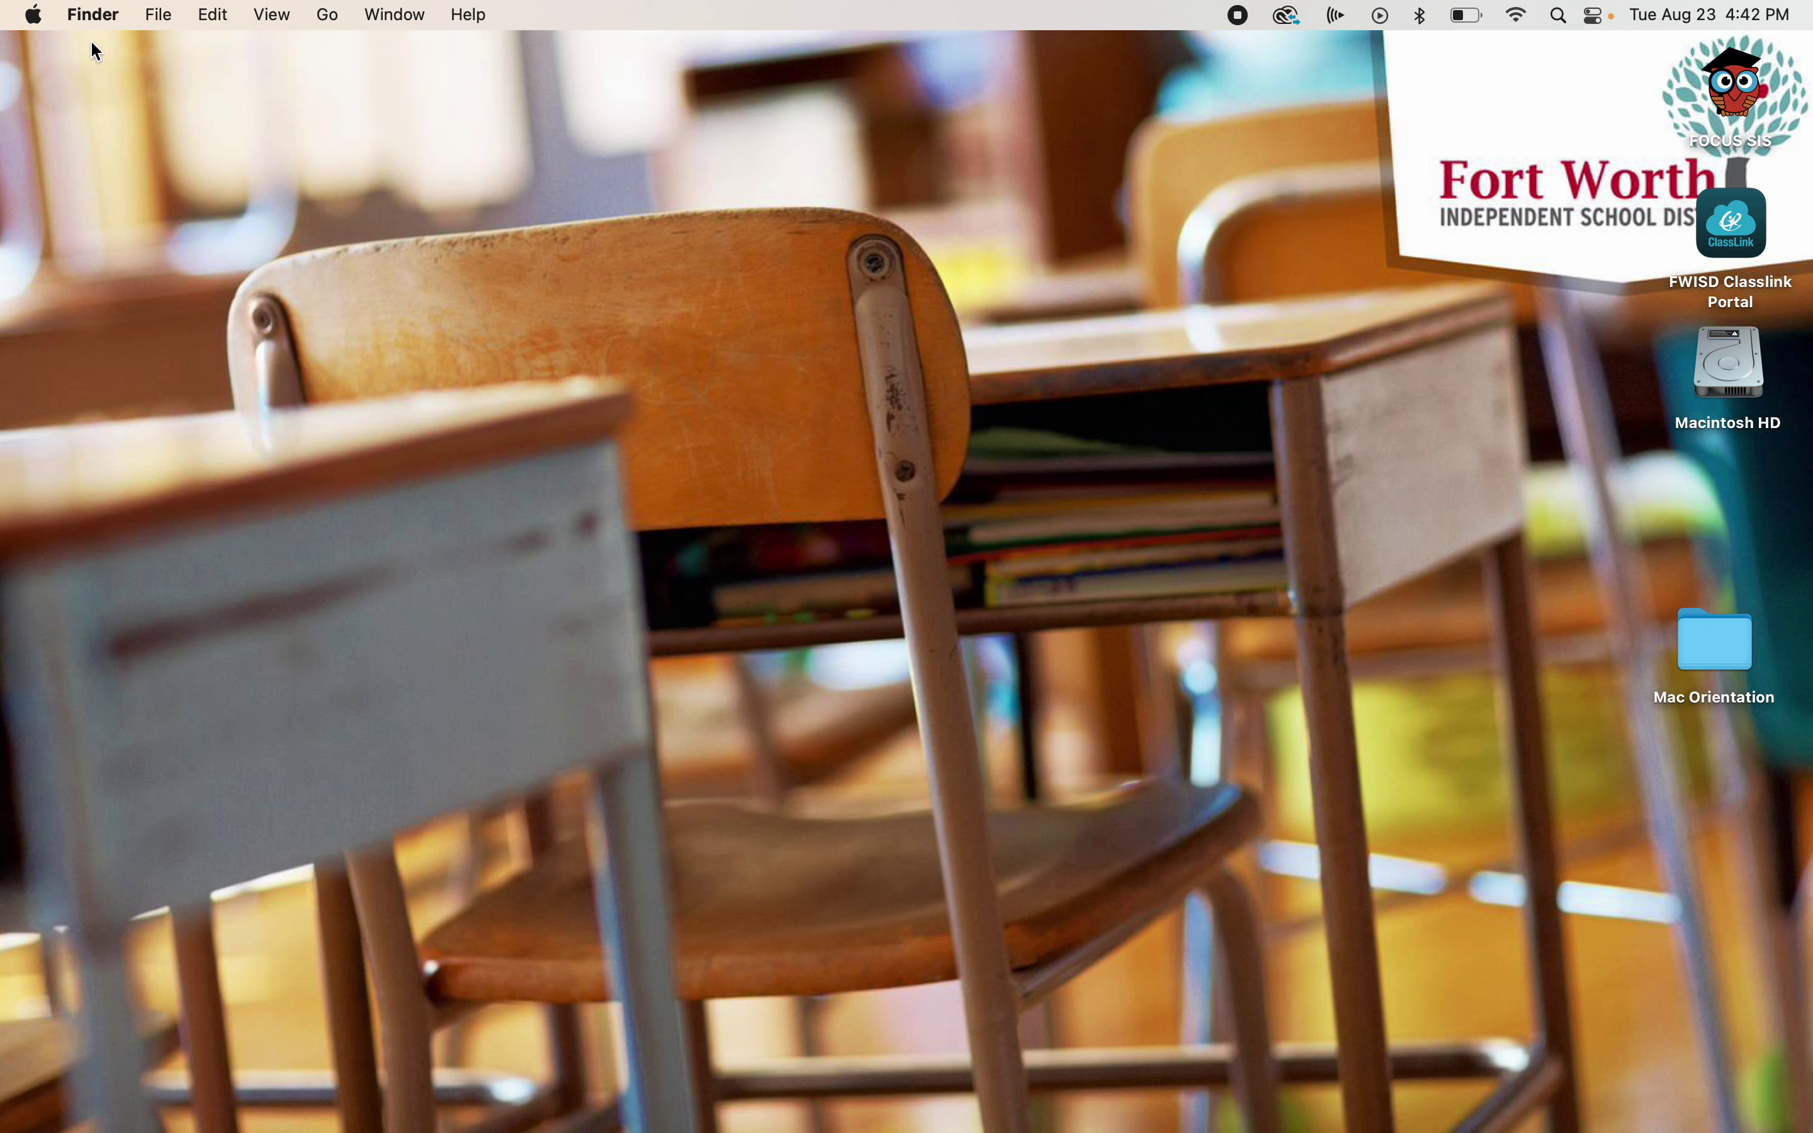
# - Create a new desktop folder with File > New Folder and name it 'My Work'
pyautogui.click(161, 13)
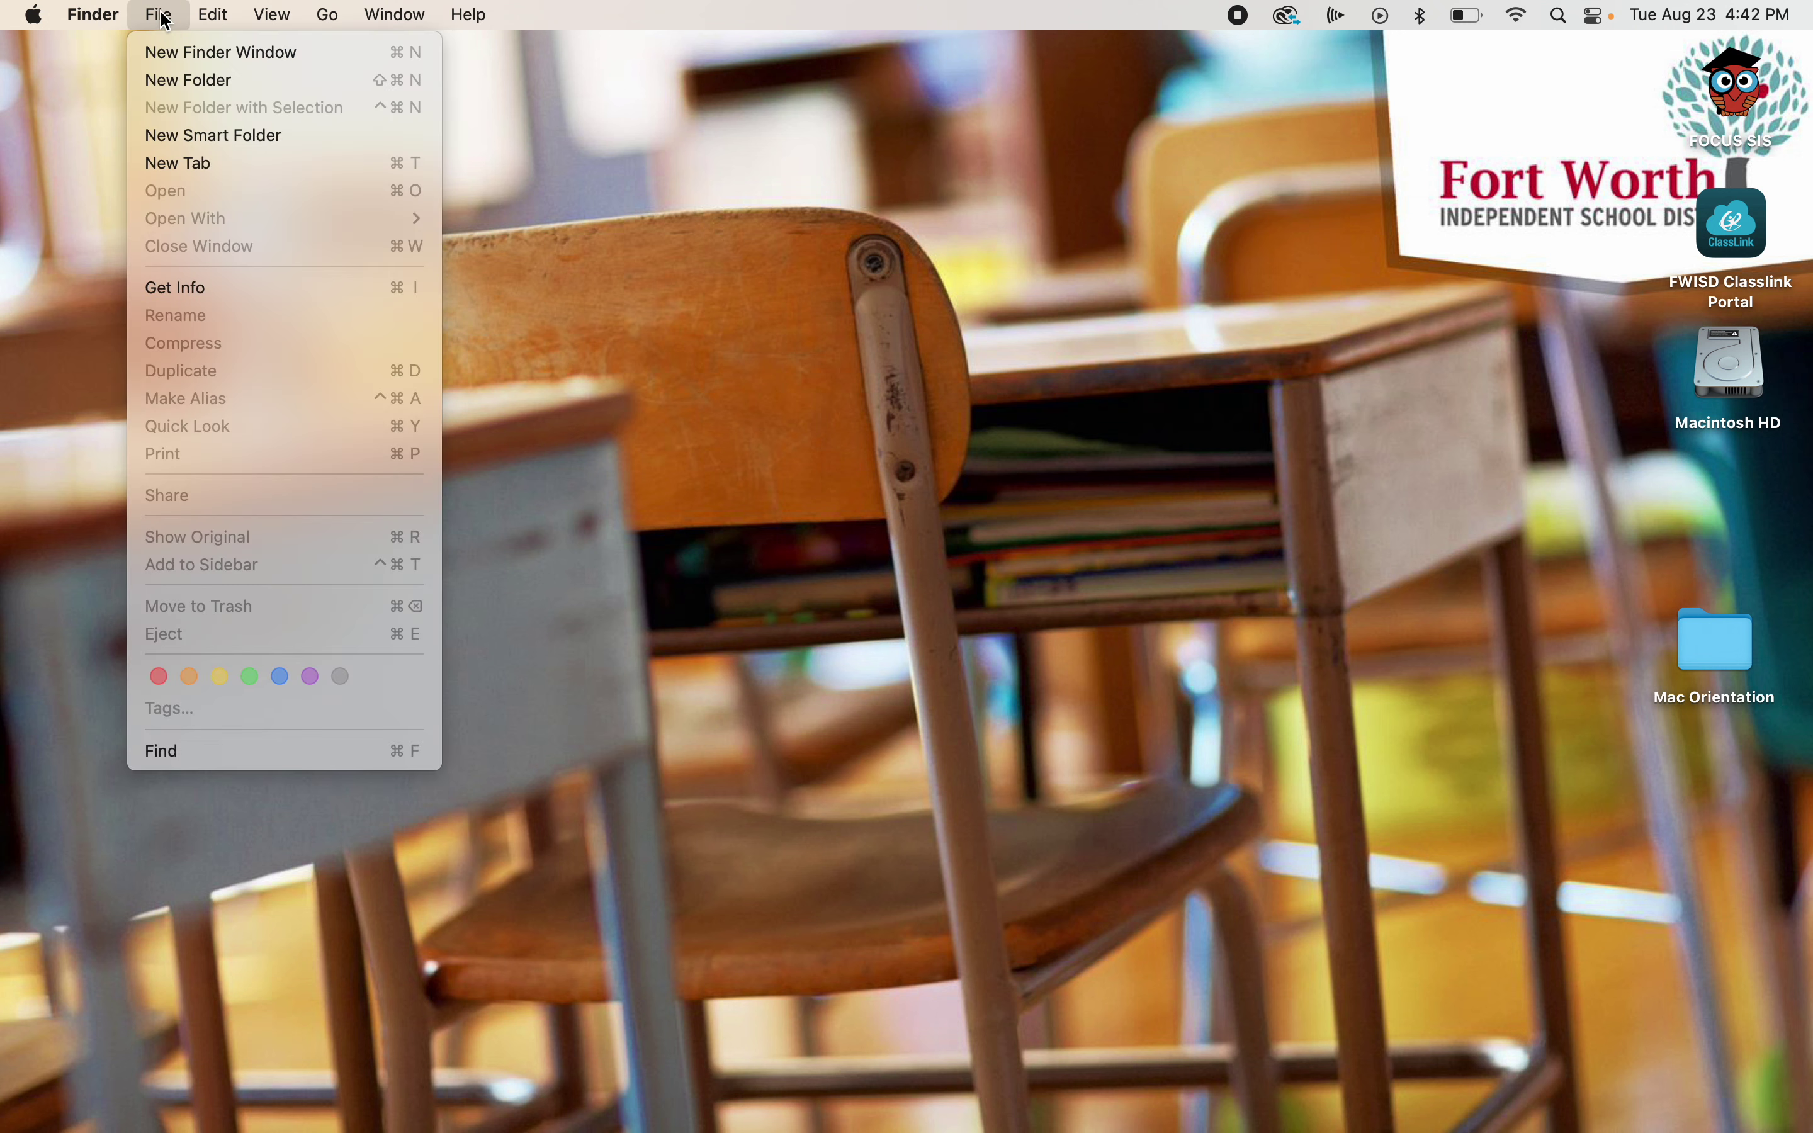
pyautogui.click(181, 78)
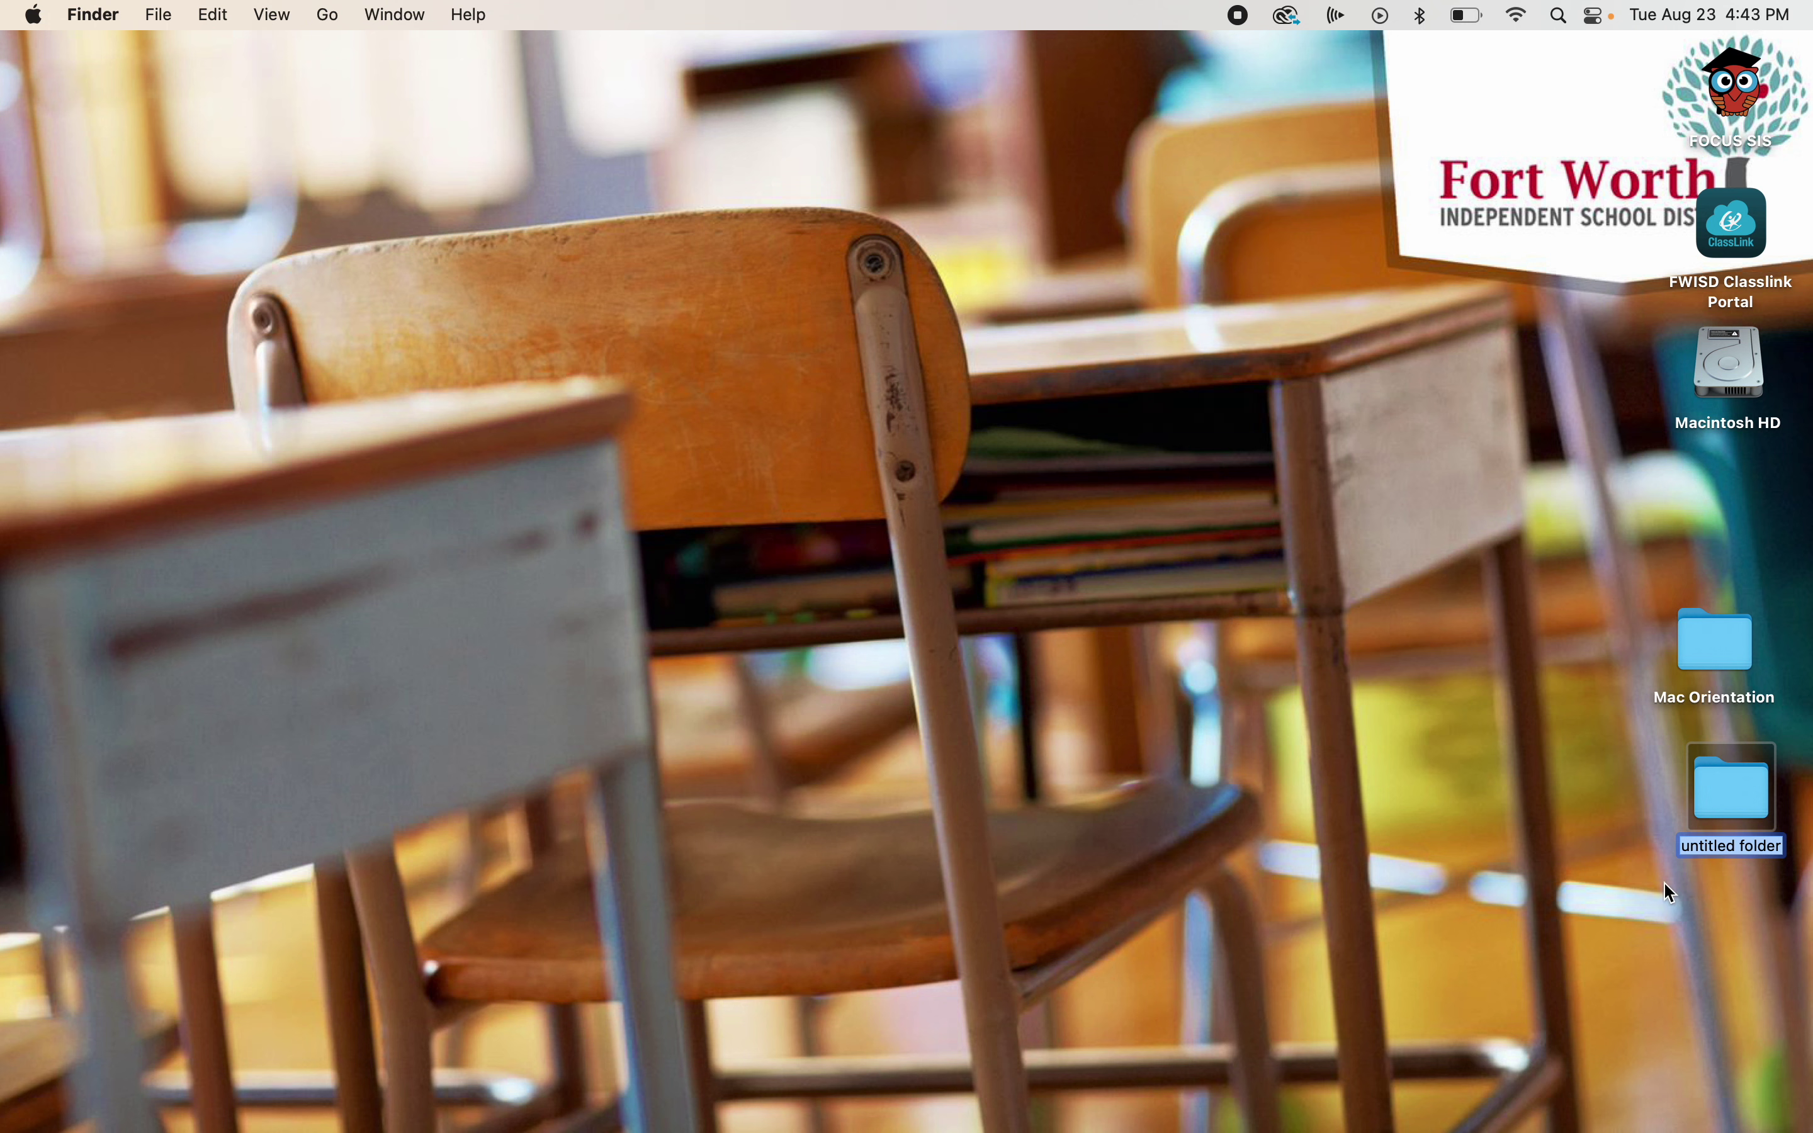
pyautogui.write('My W')
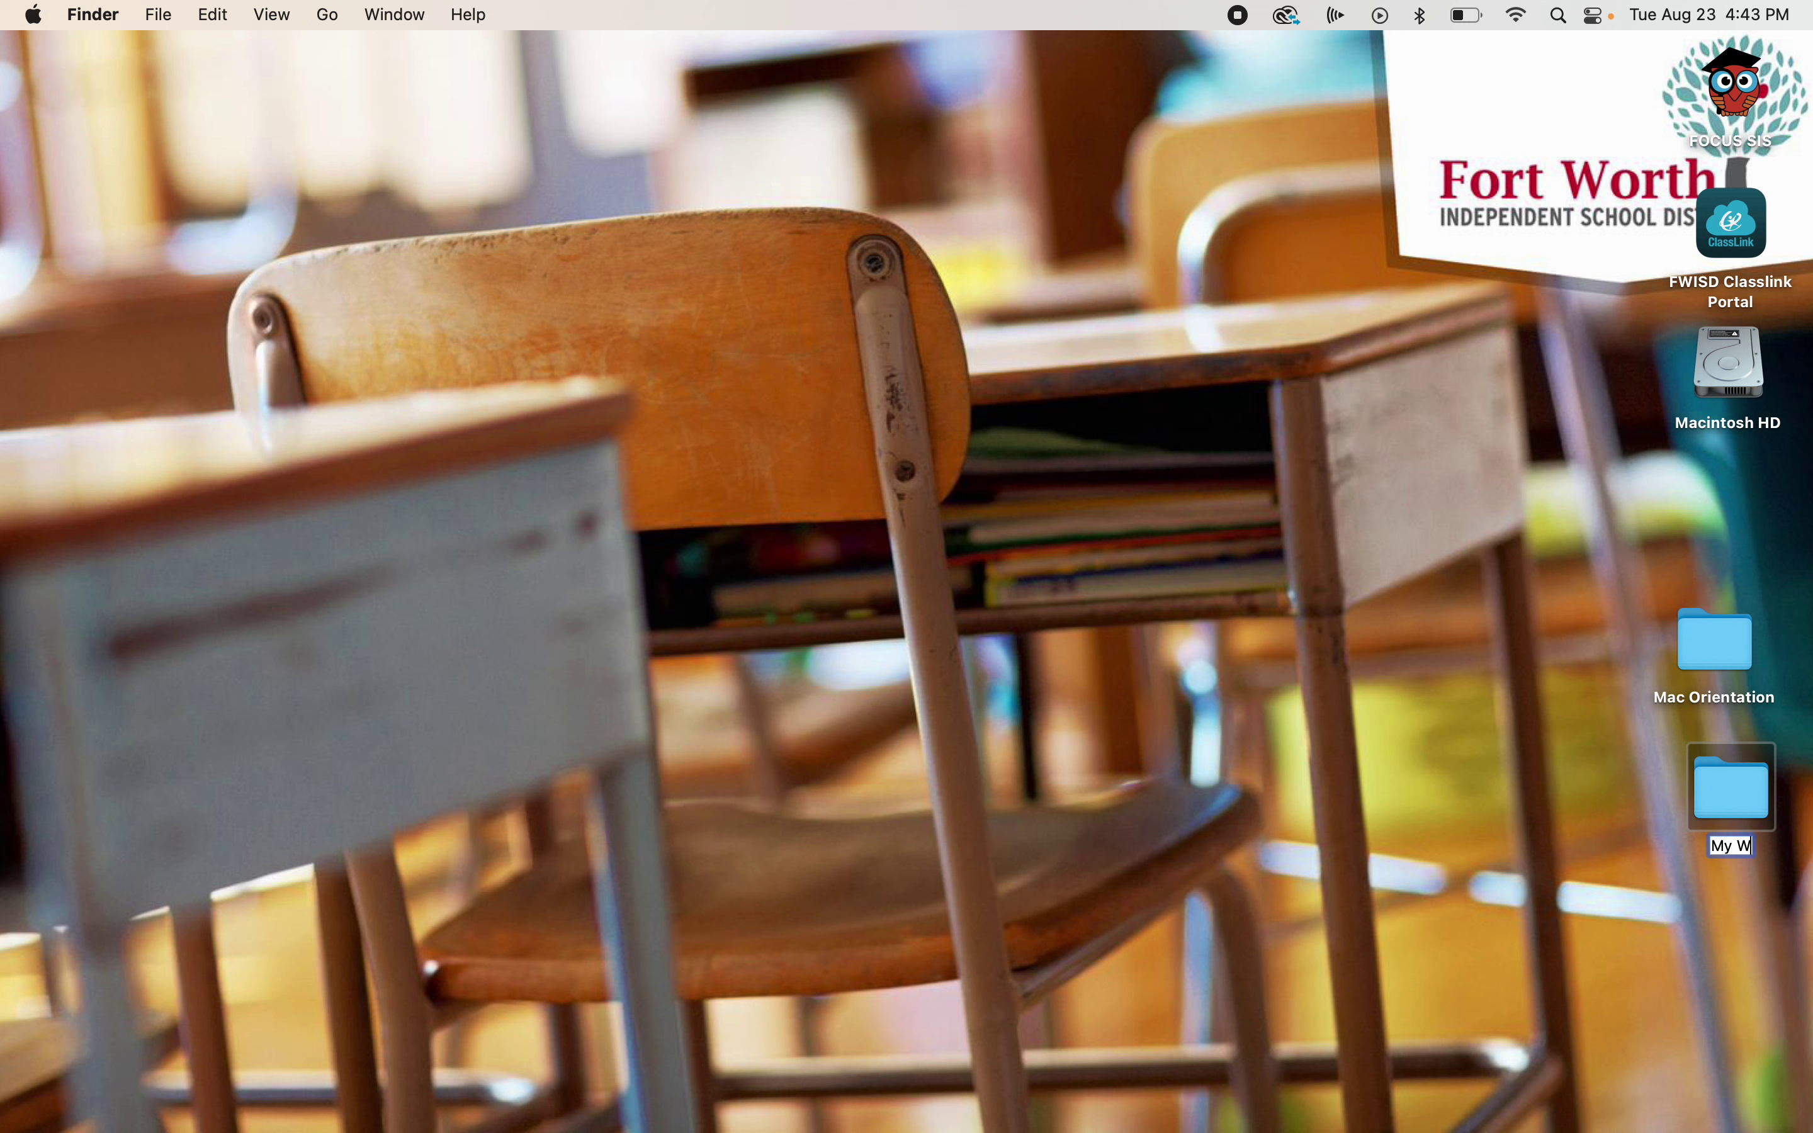
pyautogui.write('ork')
pyautogui.press('Return')
# - Move Mac Orientation to the bottom-right corner and My Work to the right under Macintosh HD
pyautogui.click(1737, 788)
pyautogui.moveTo(1738, 791); pyautogui.dragTo(845, 731)
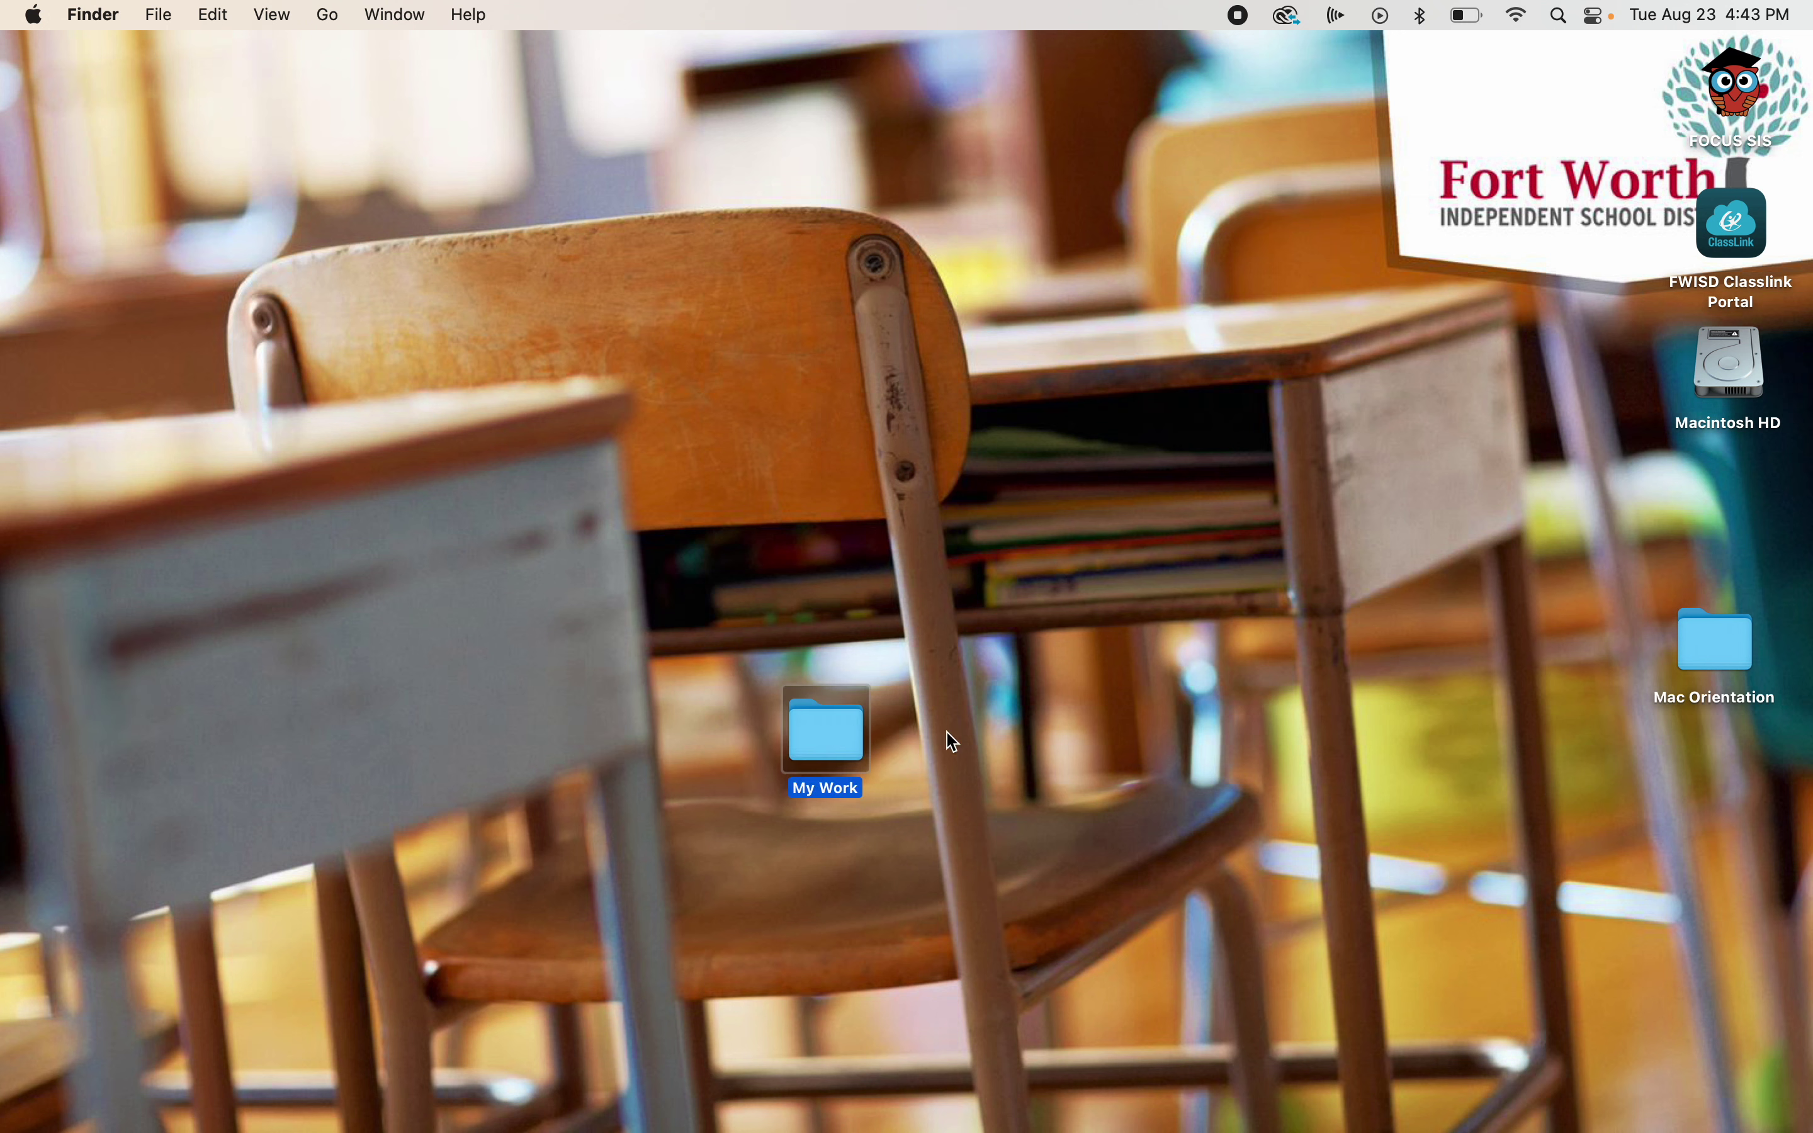
pyautogui.moveTo(1704, 641); pyautogui.dragTo(1703, 1032)
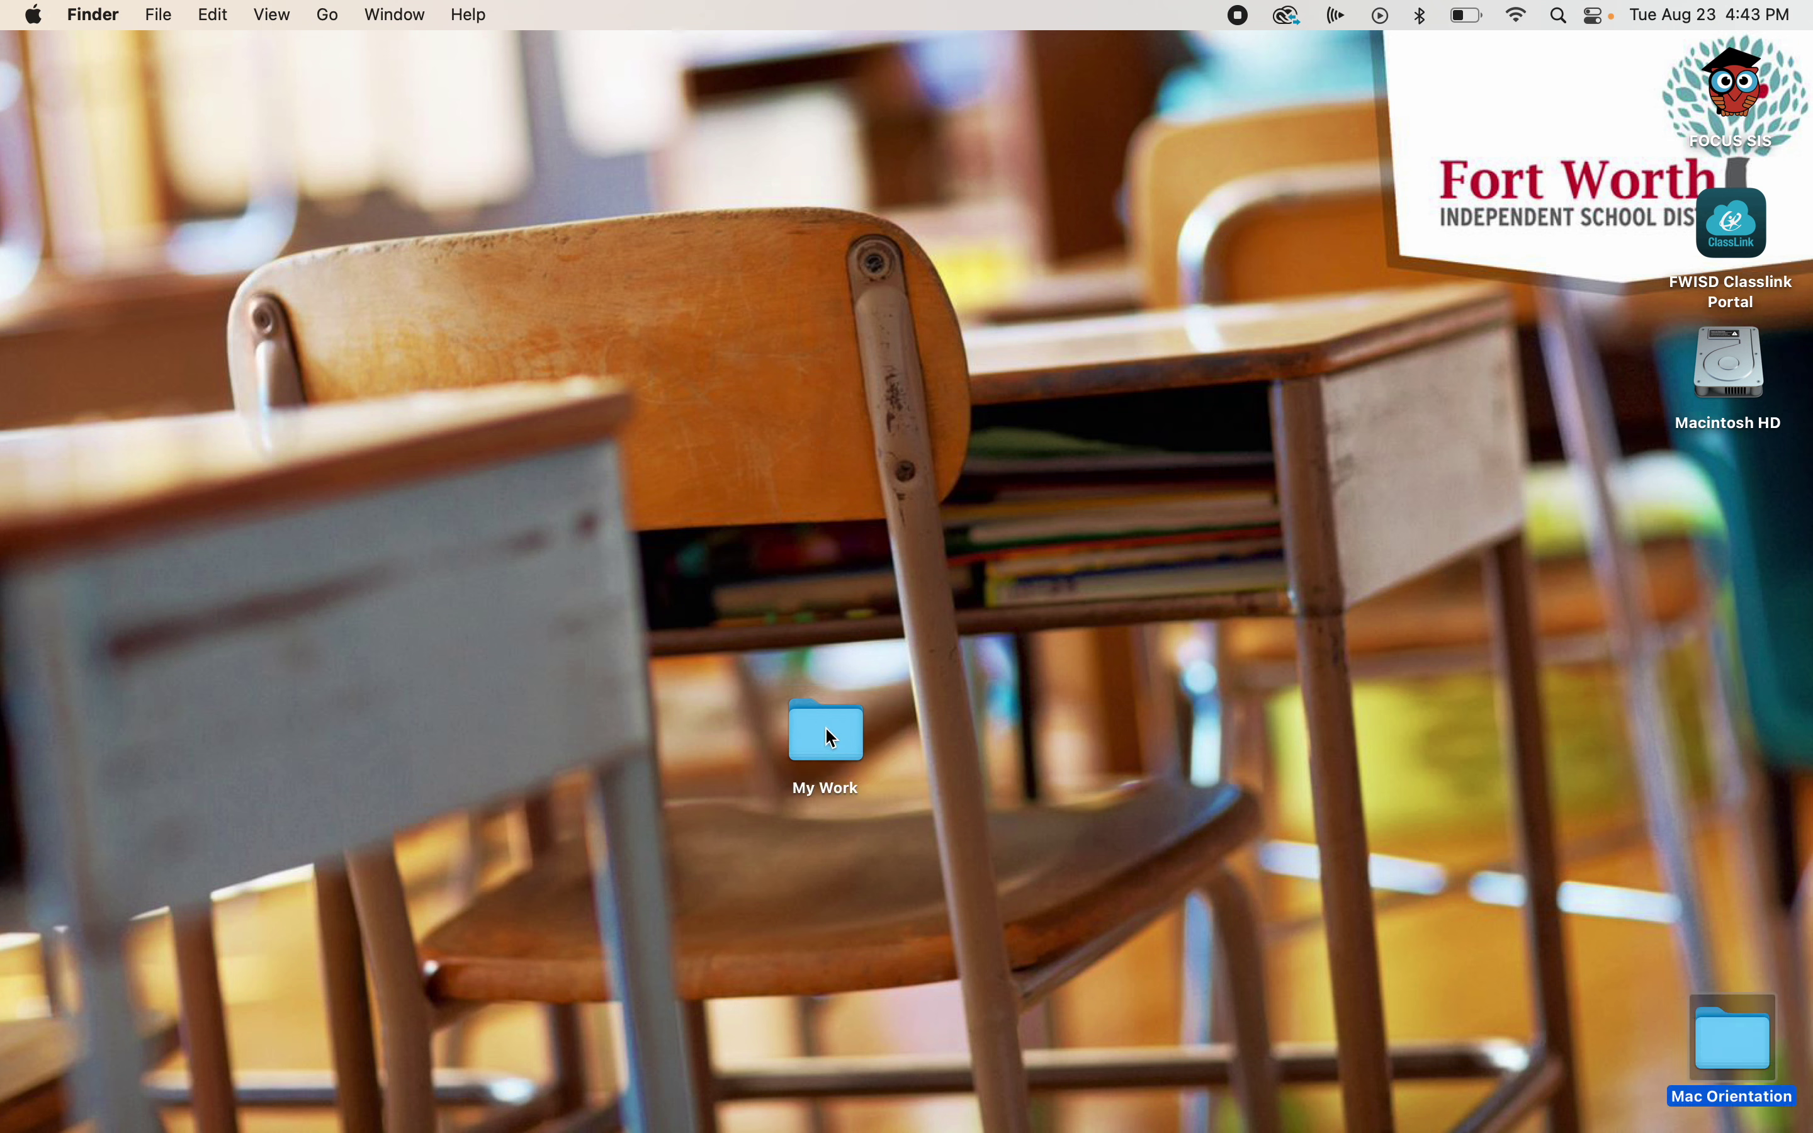
pyautogui.moveTo(829, 732); pyautogui.dragTo(1723, 575)
pyautogui.click(1521, 622)
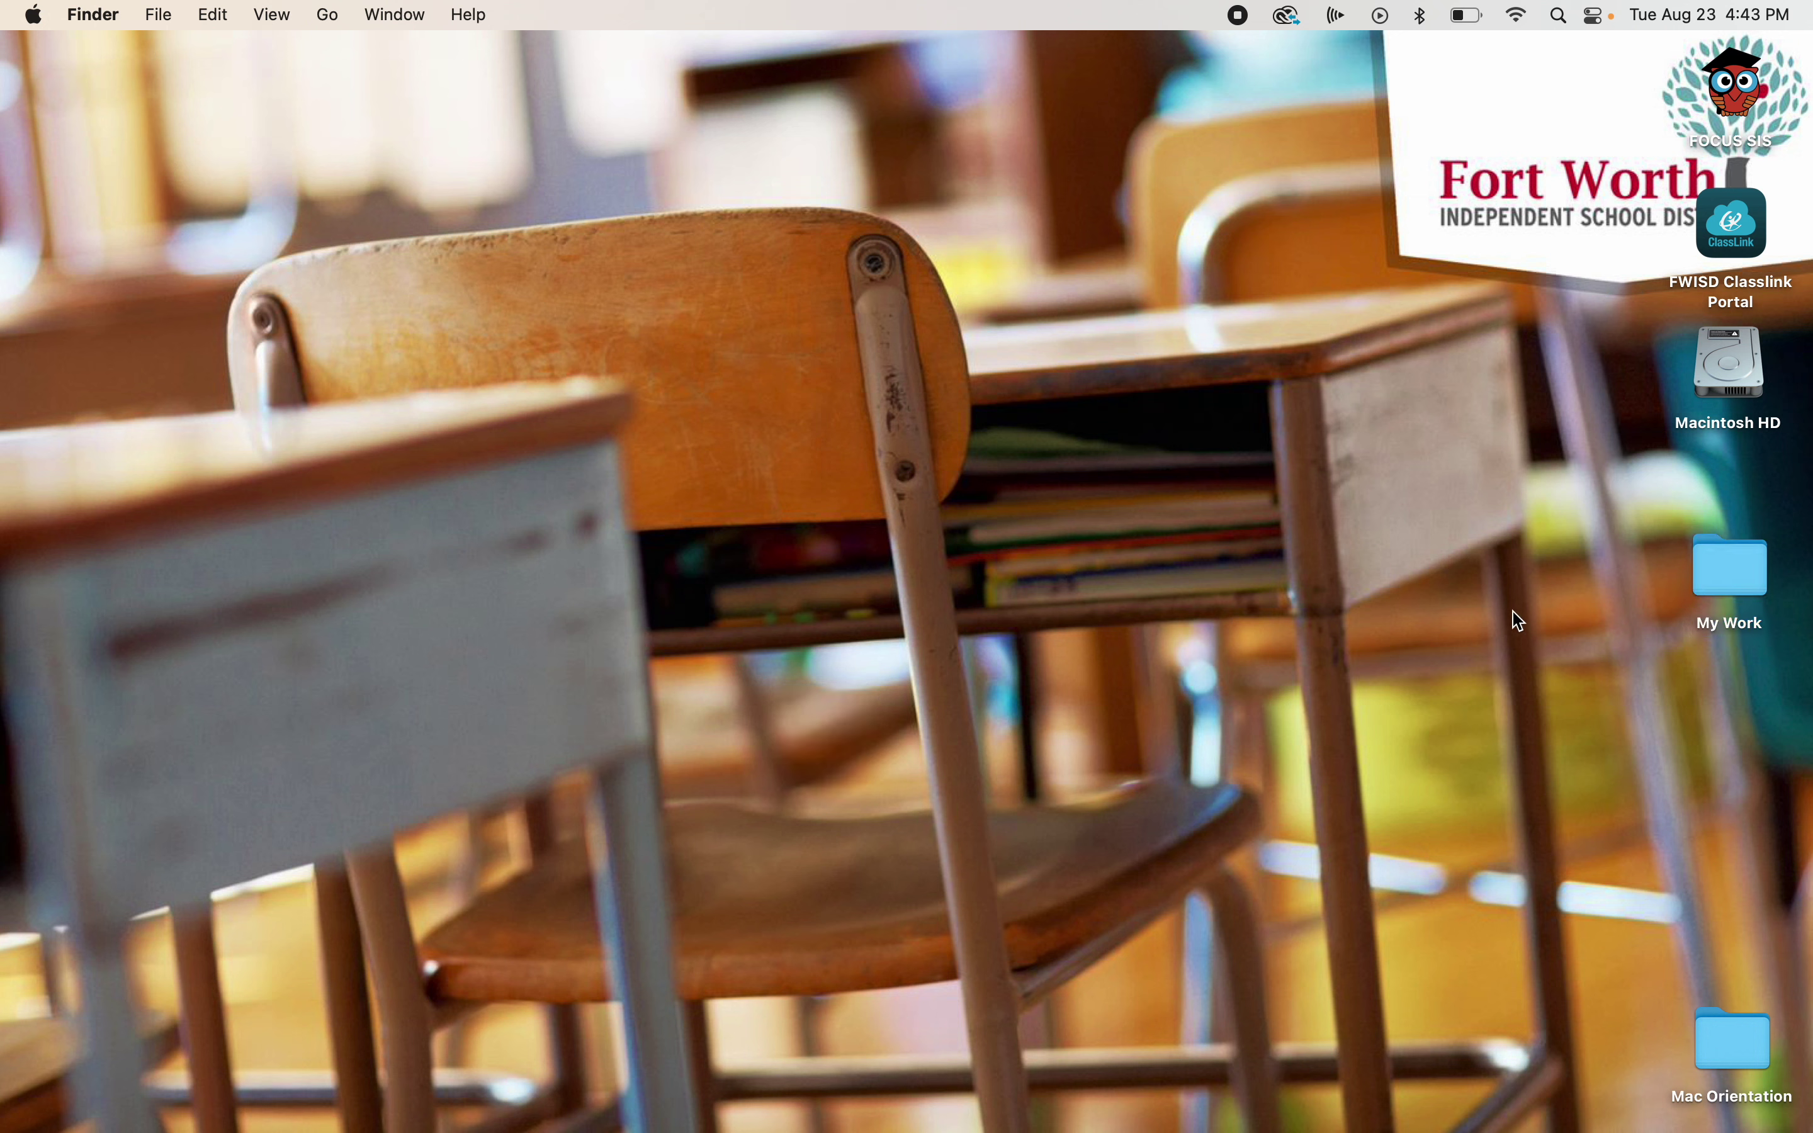
# - Create a folder from the desktop's context menu and name it 'file 1'
pyautogui.rightClick(1081, 512)
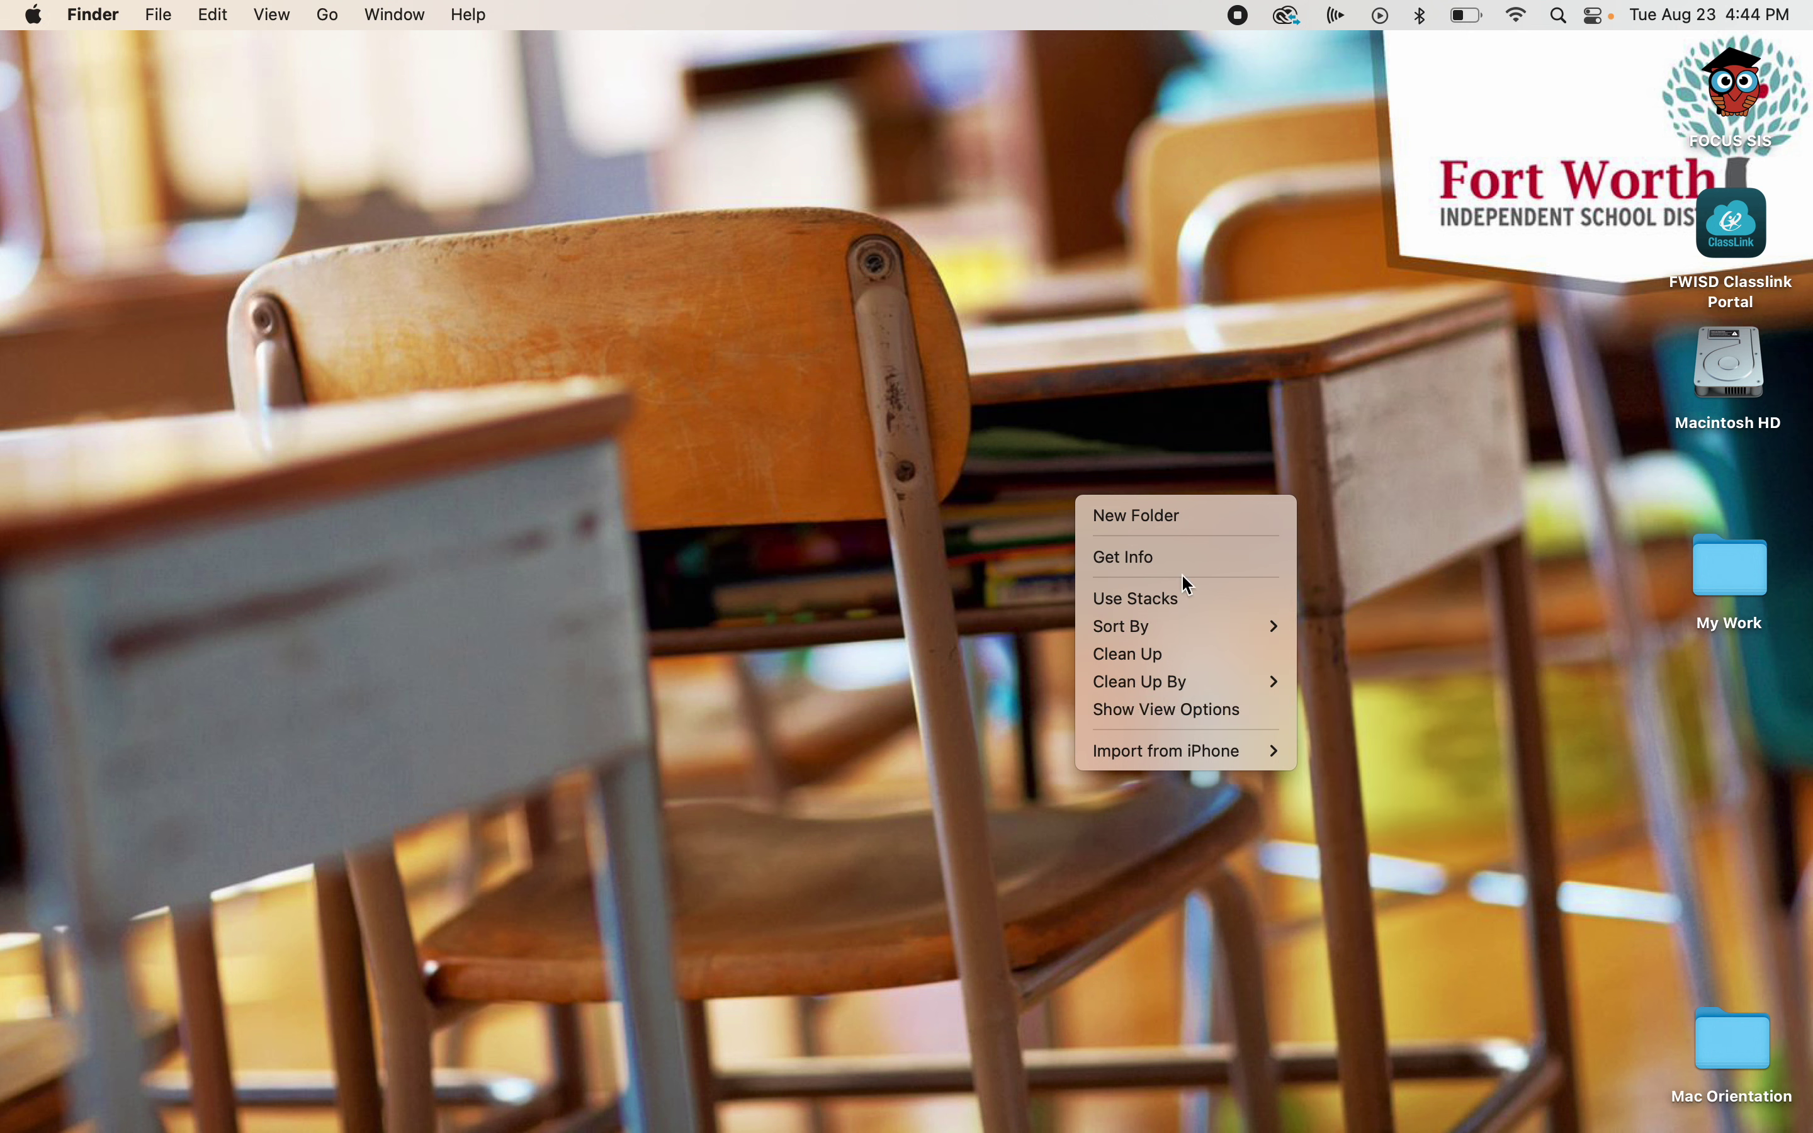
pyautogui.click(1178, 517)
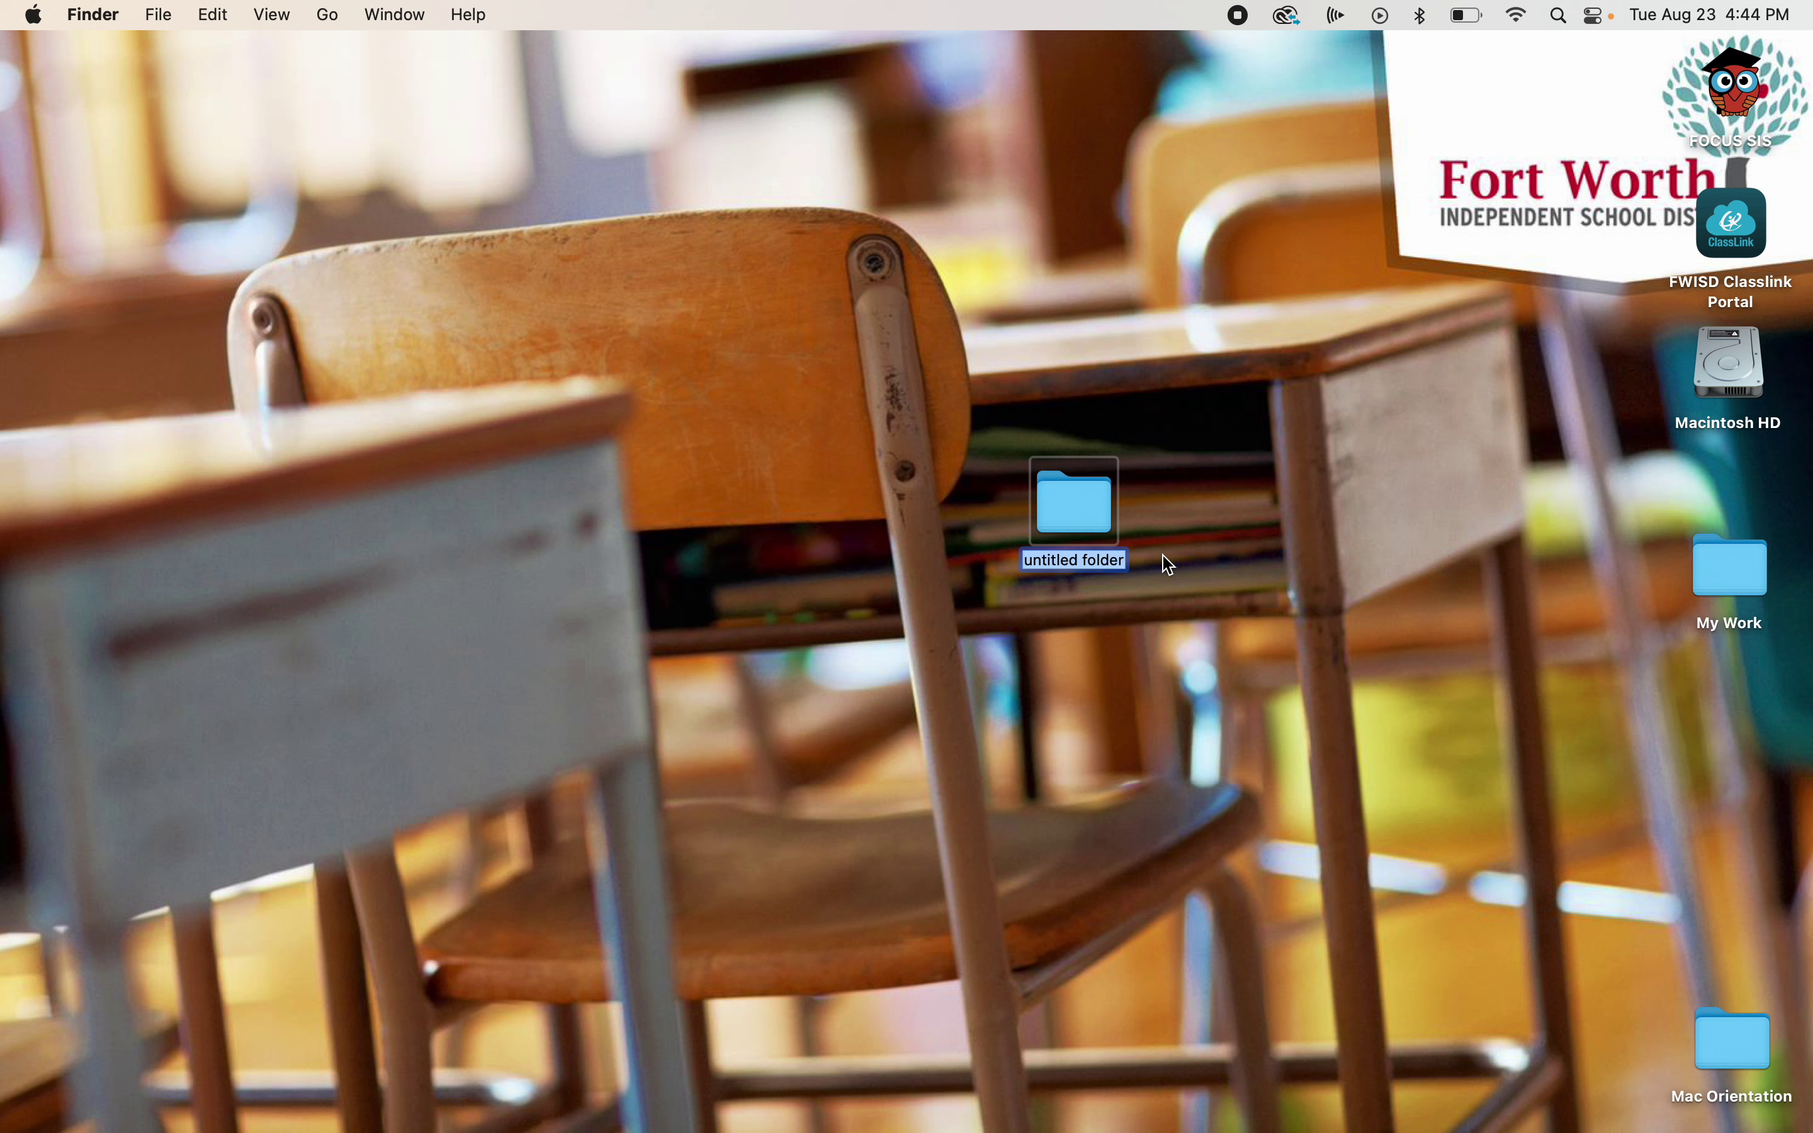
pyautogui.write('file 1')
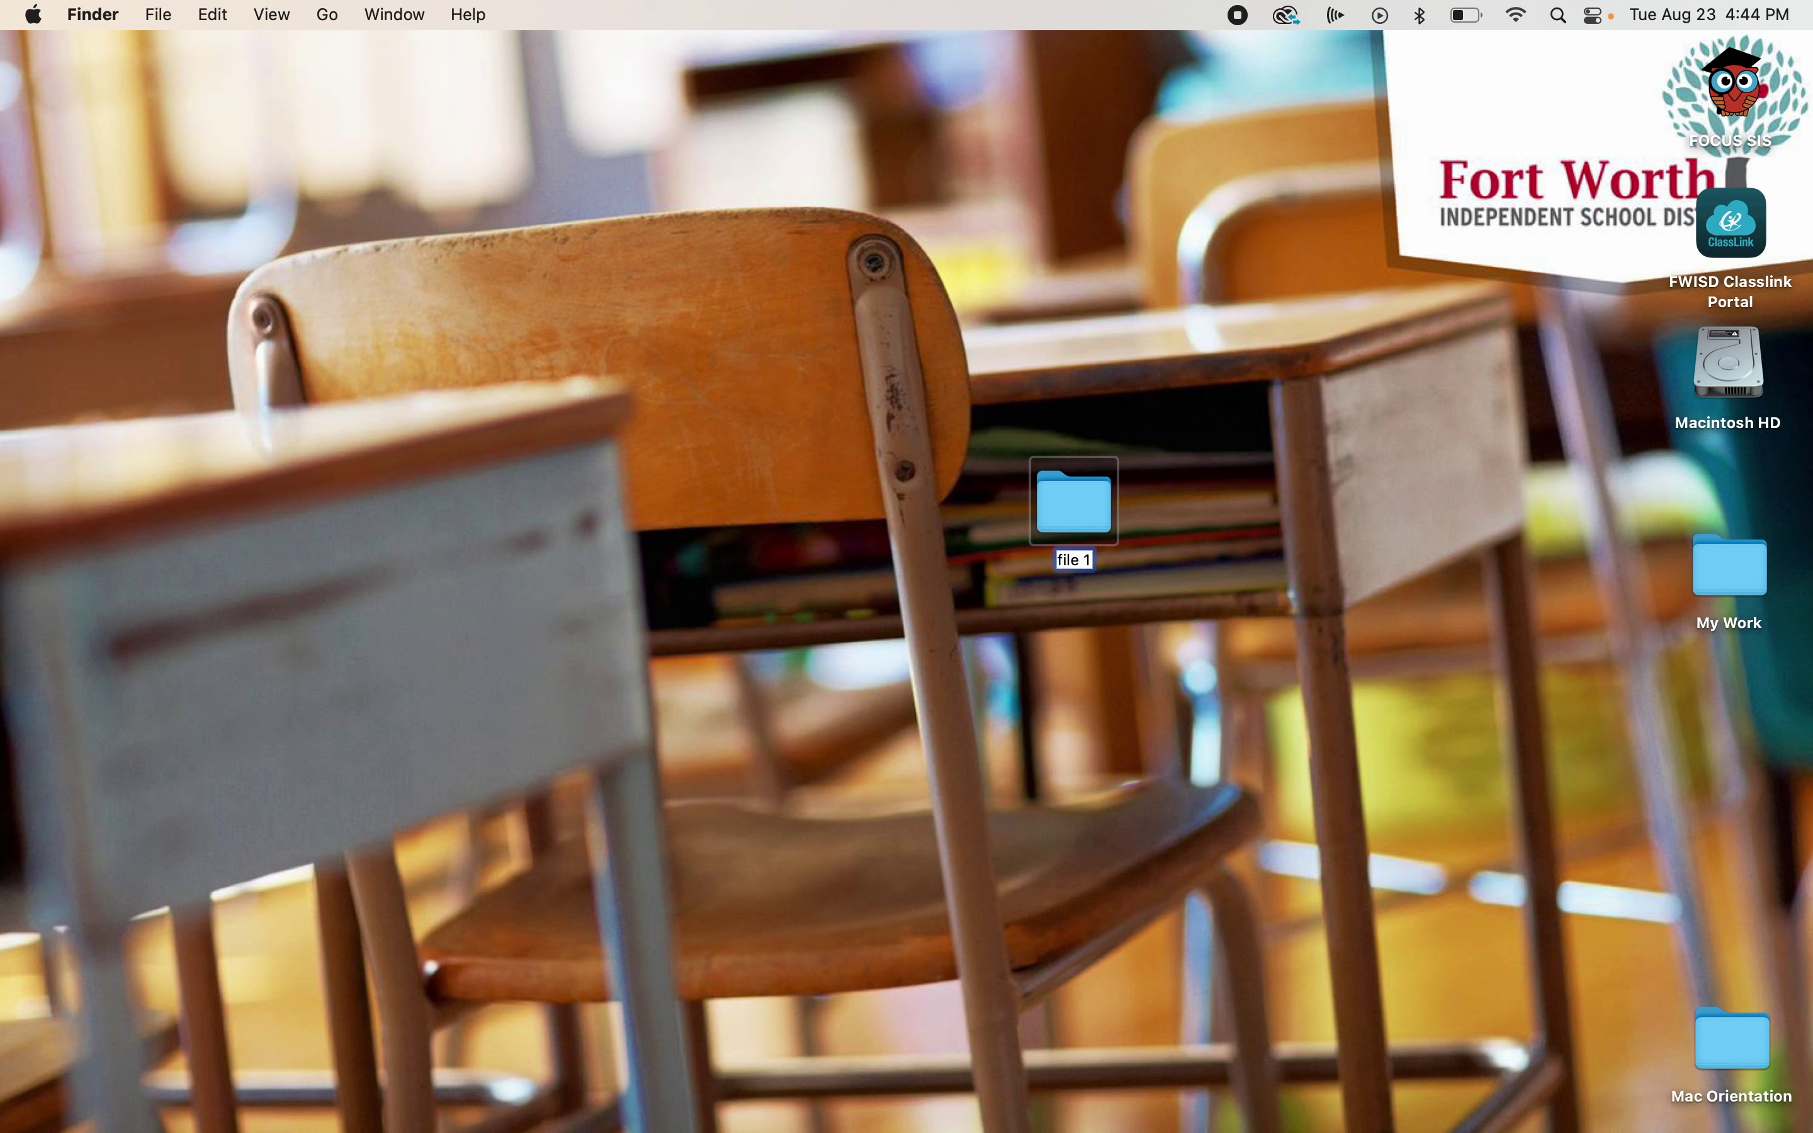
pyautogui.press('Return')
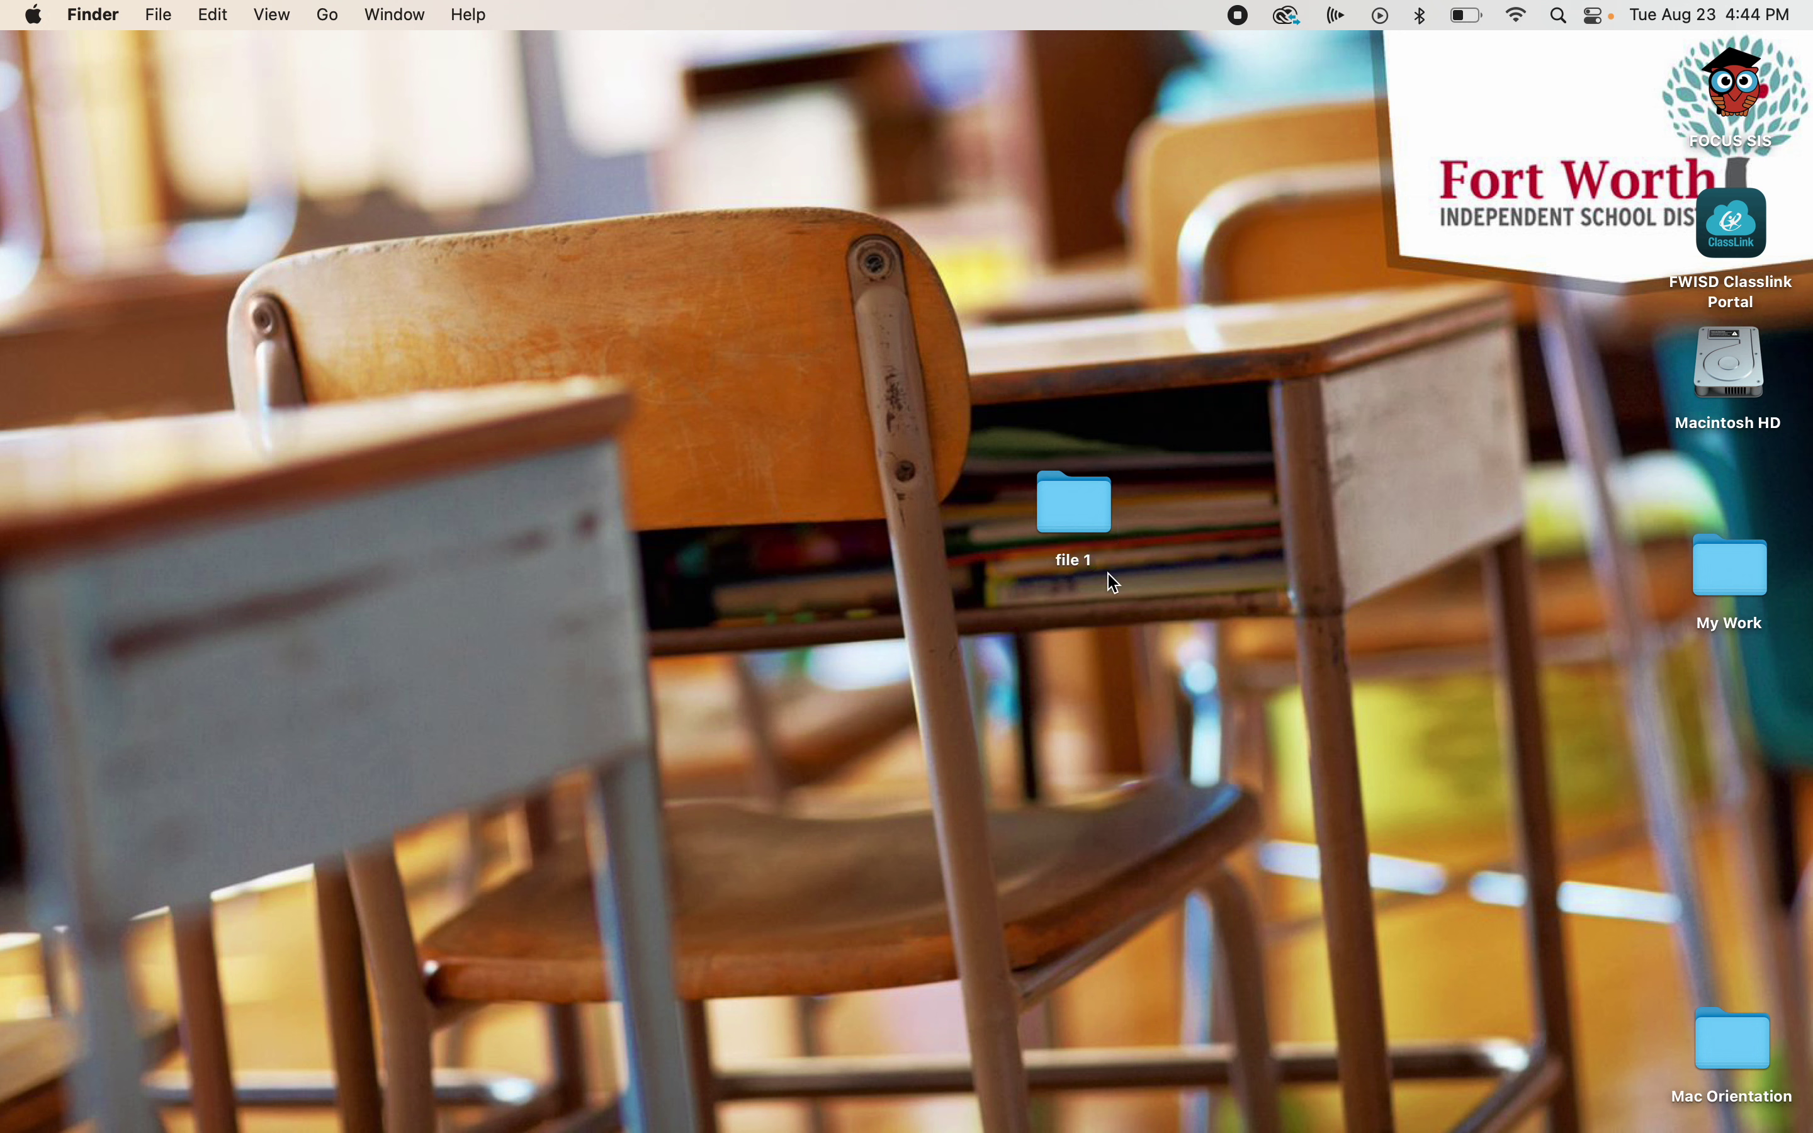
# - Select the 'file 1' folder, change its name to 'file 47', and deselect it
pyautogui.click(1067, 562)
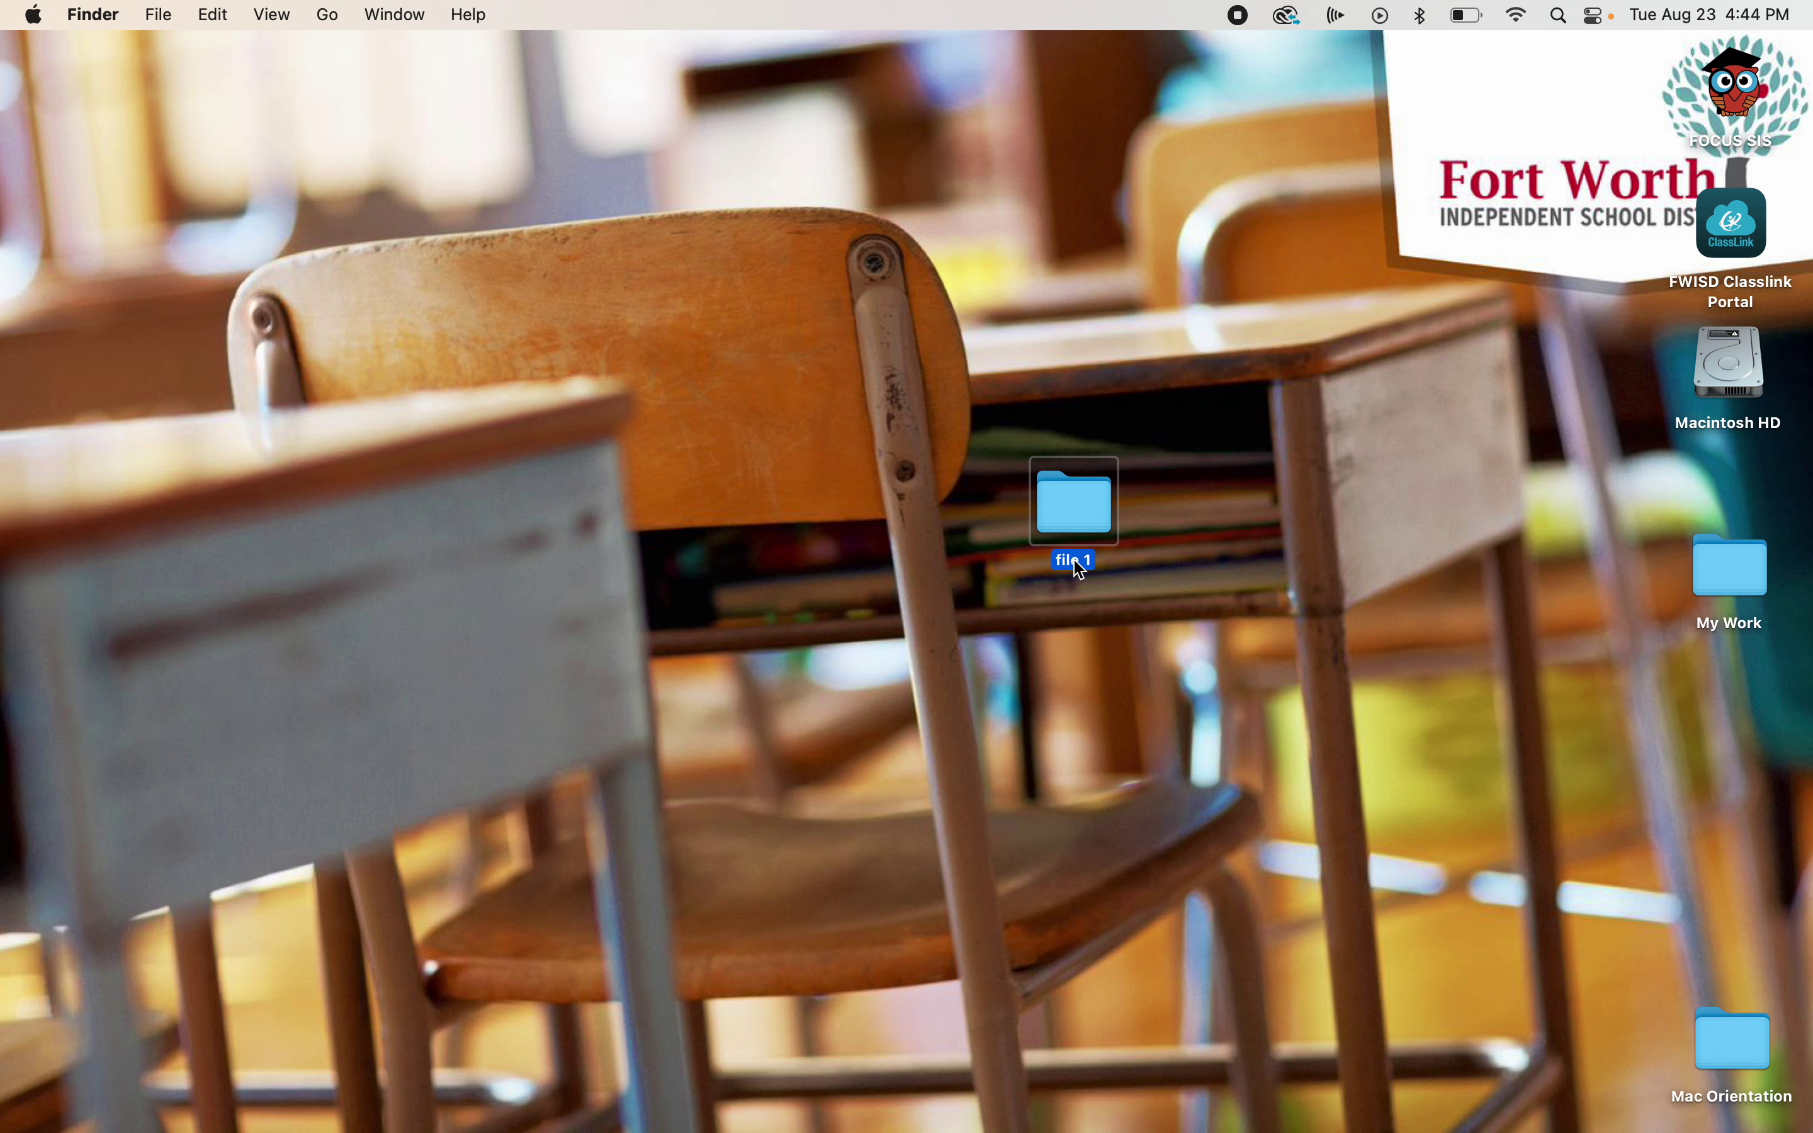
pyautogui.click(1074, 562)
pyautogui.click(1147, 576)
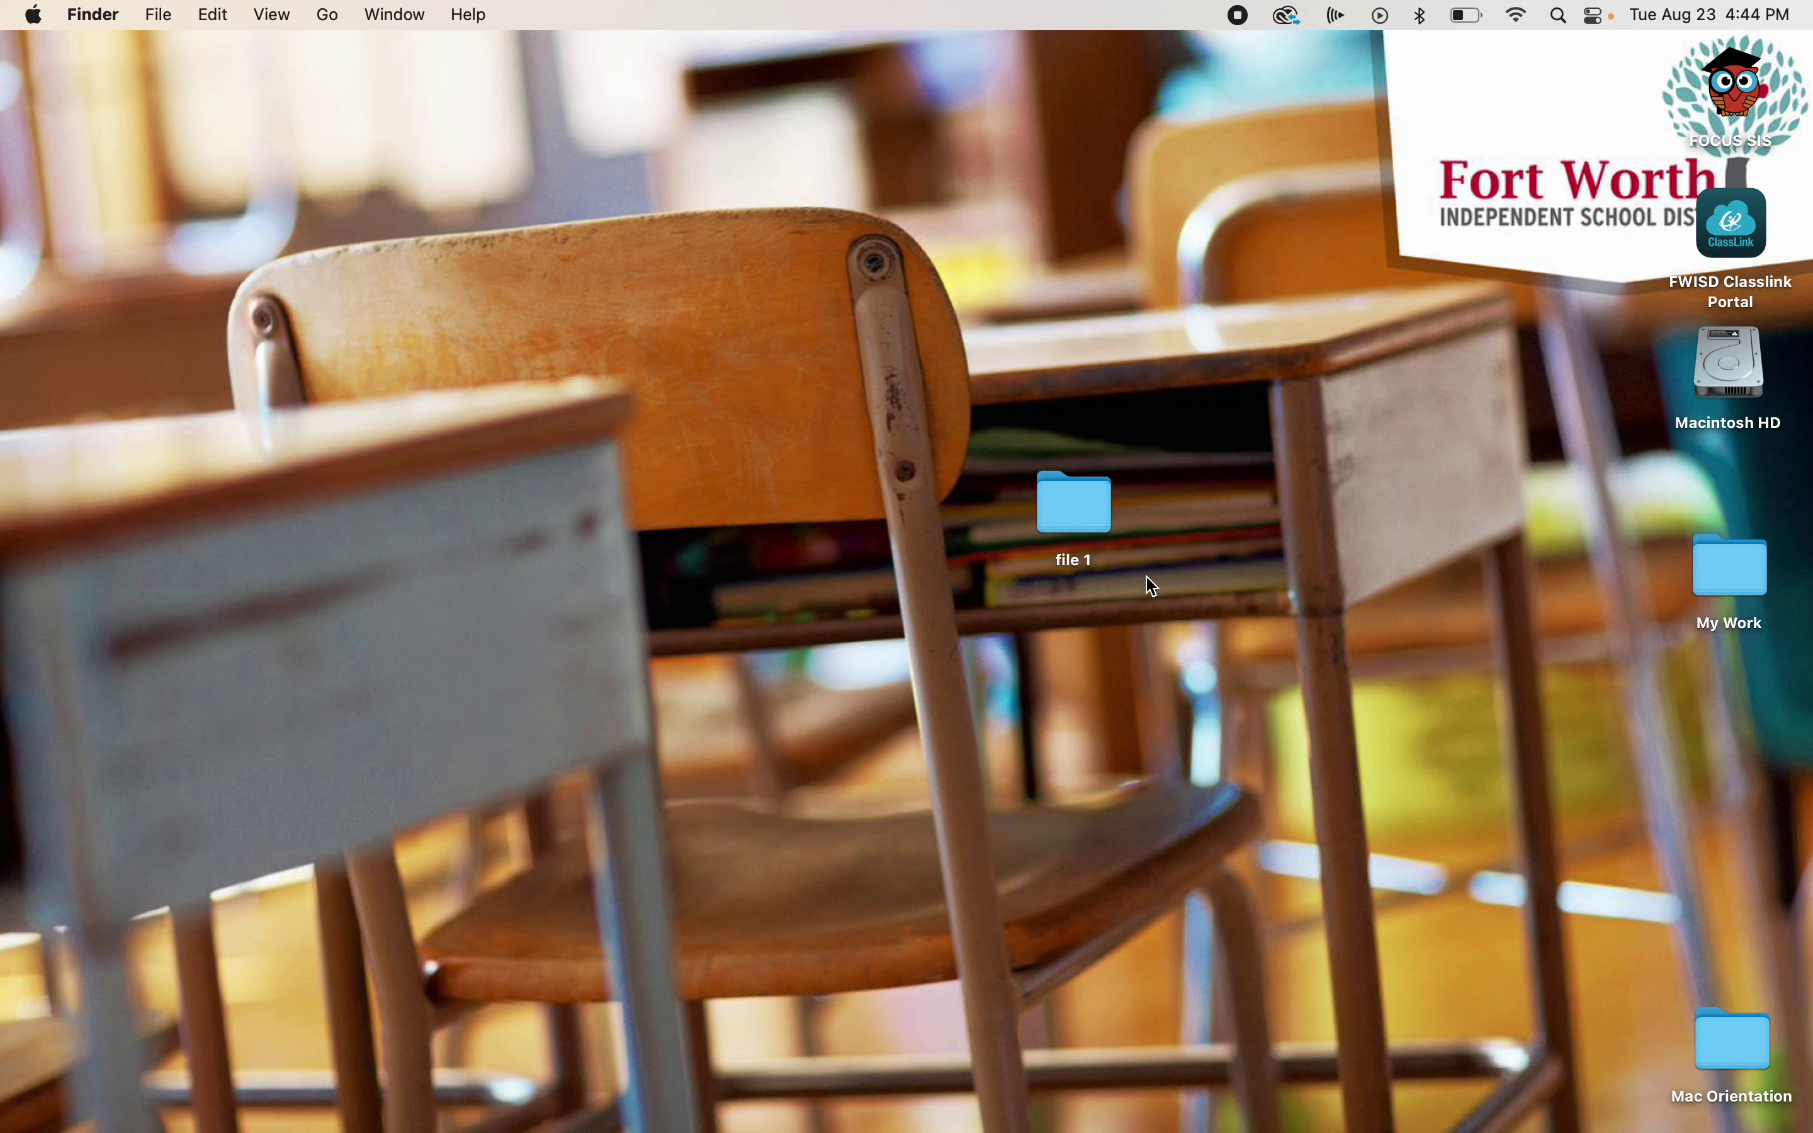
pyautogui.click(1081, 570)
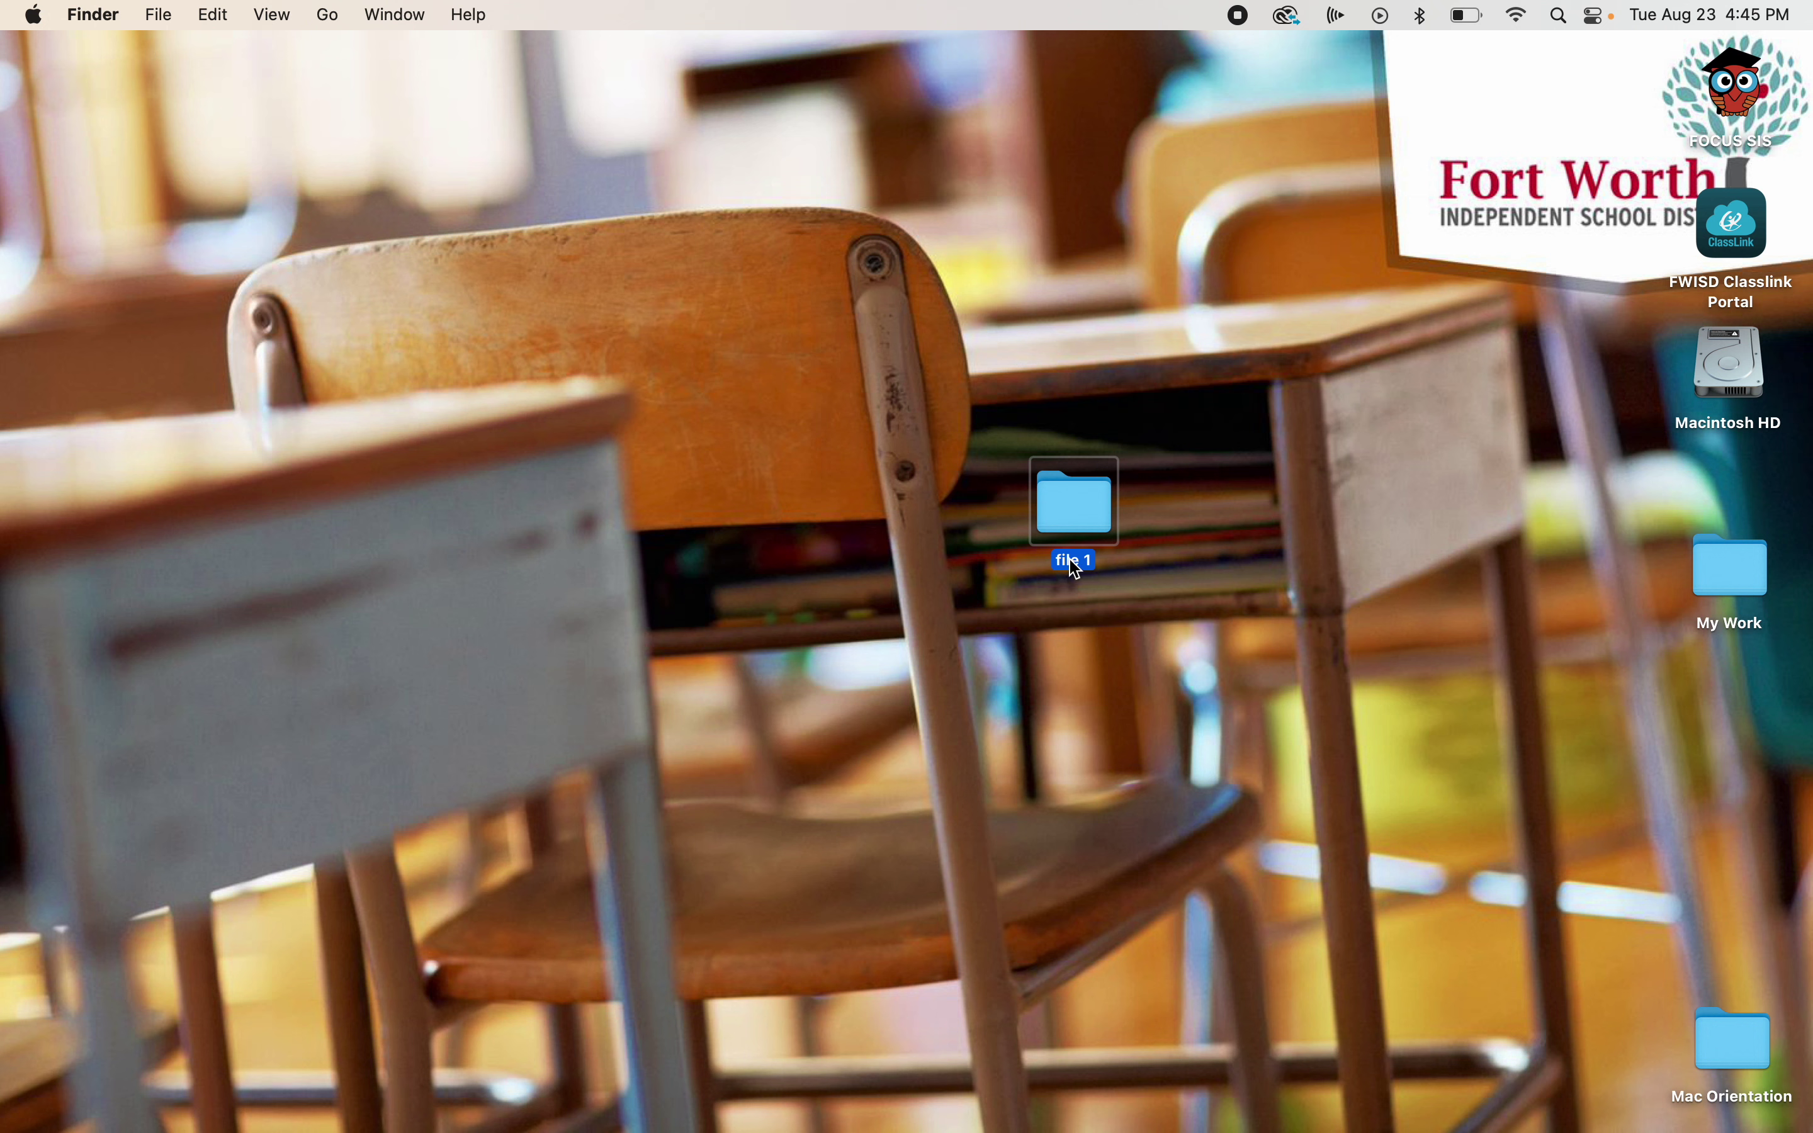
pyautogui.press('Right')
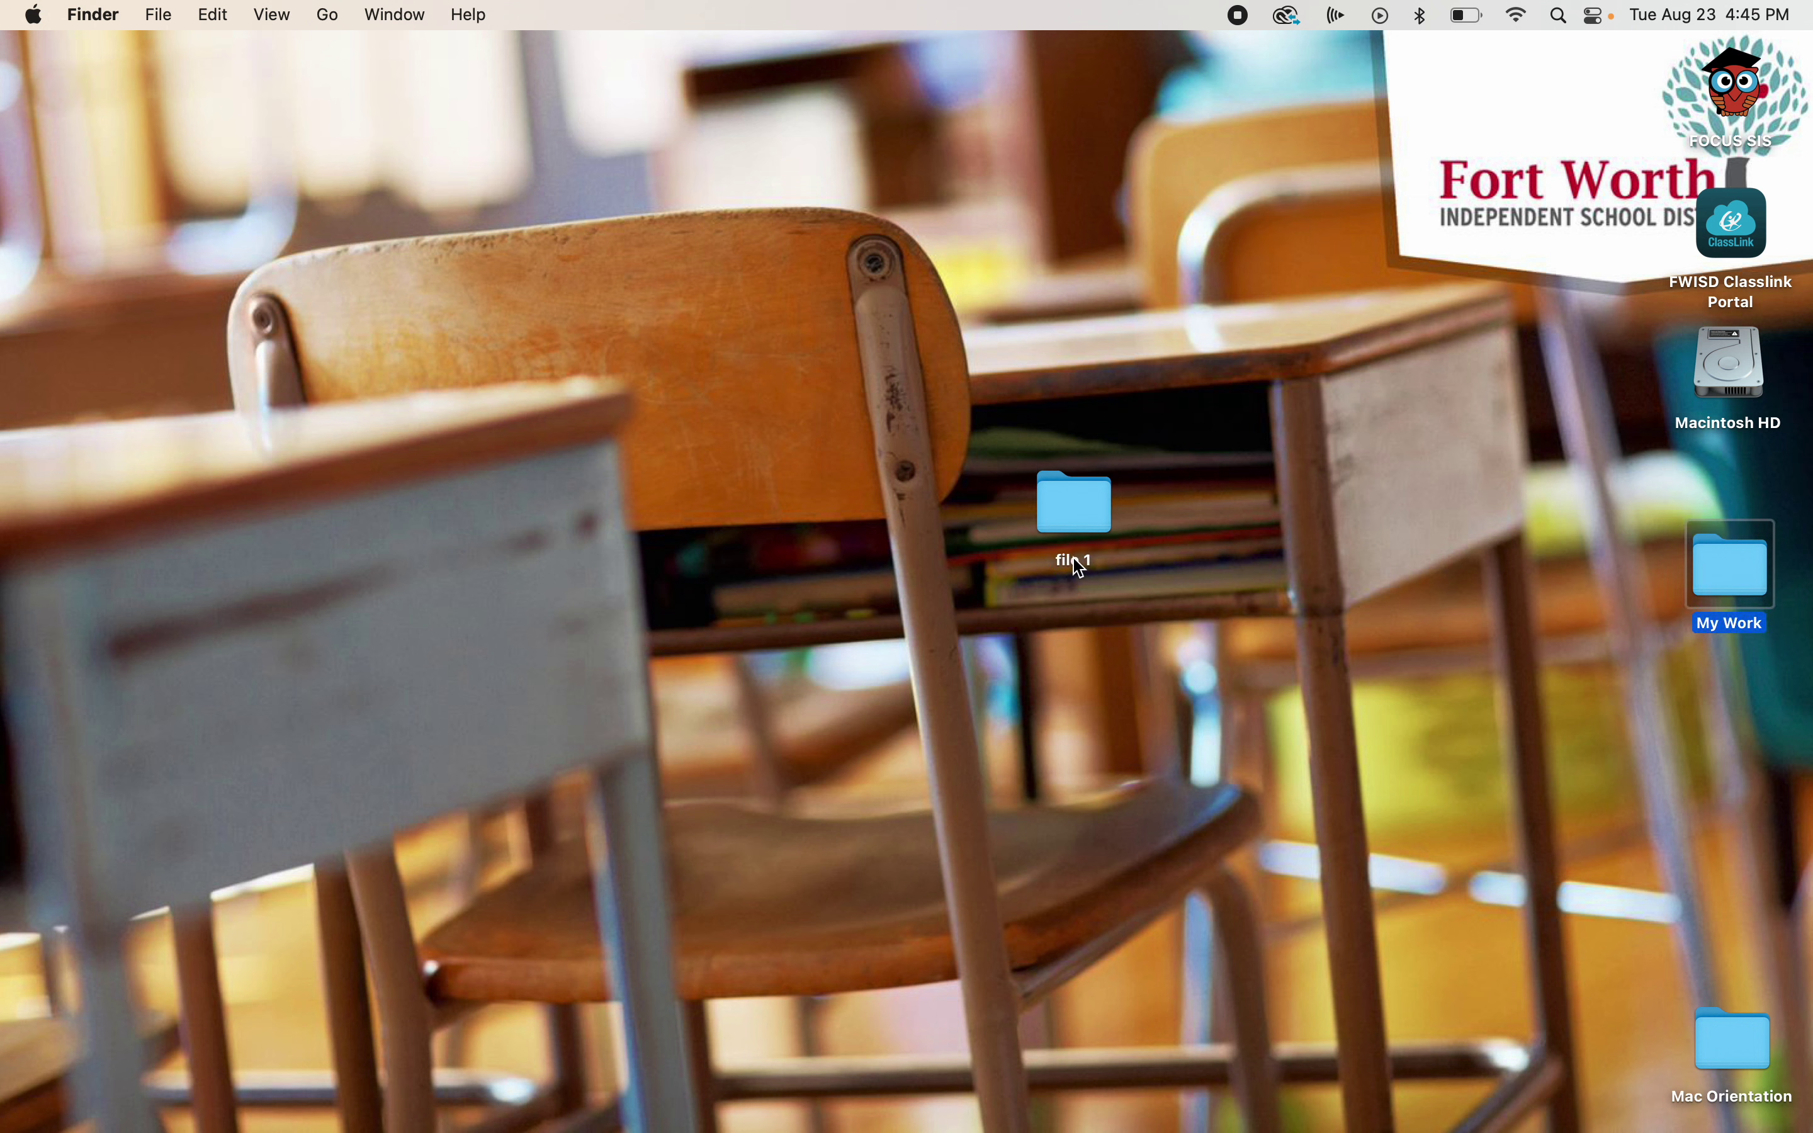
pyautogui.press('Left')
pyautogui.press('Right')
pyautogui.press('Left')
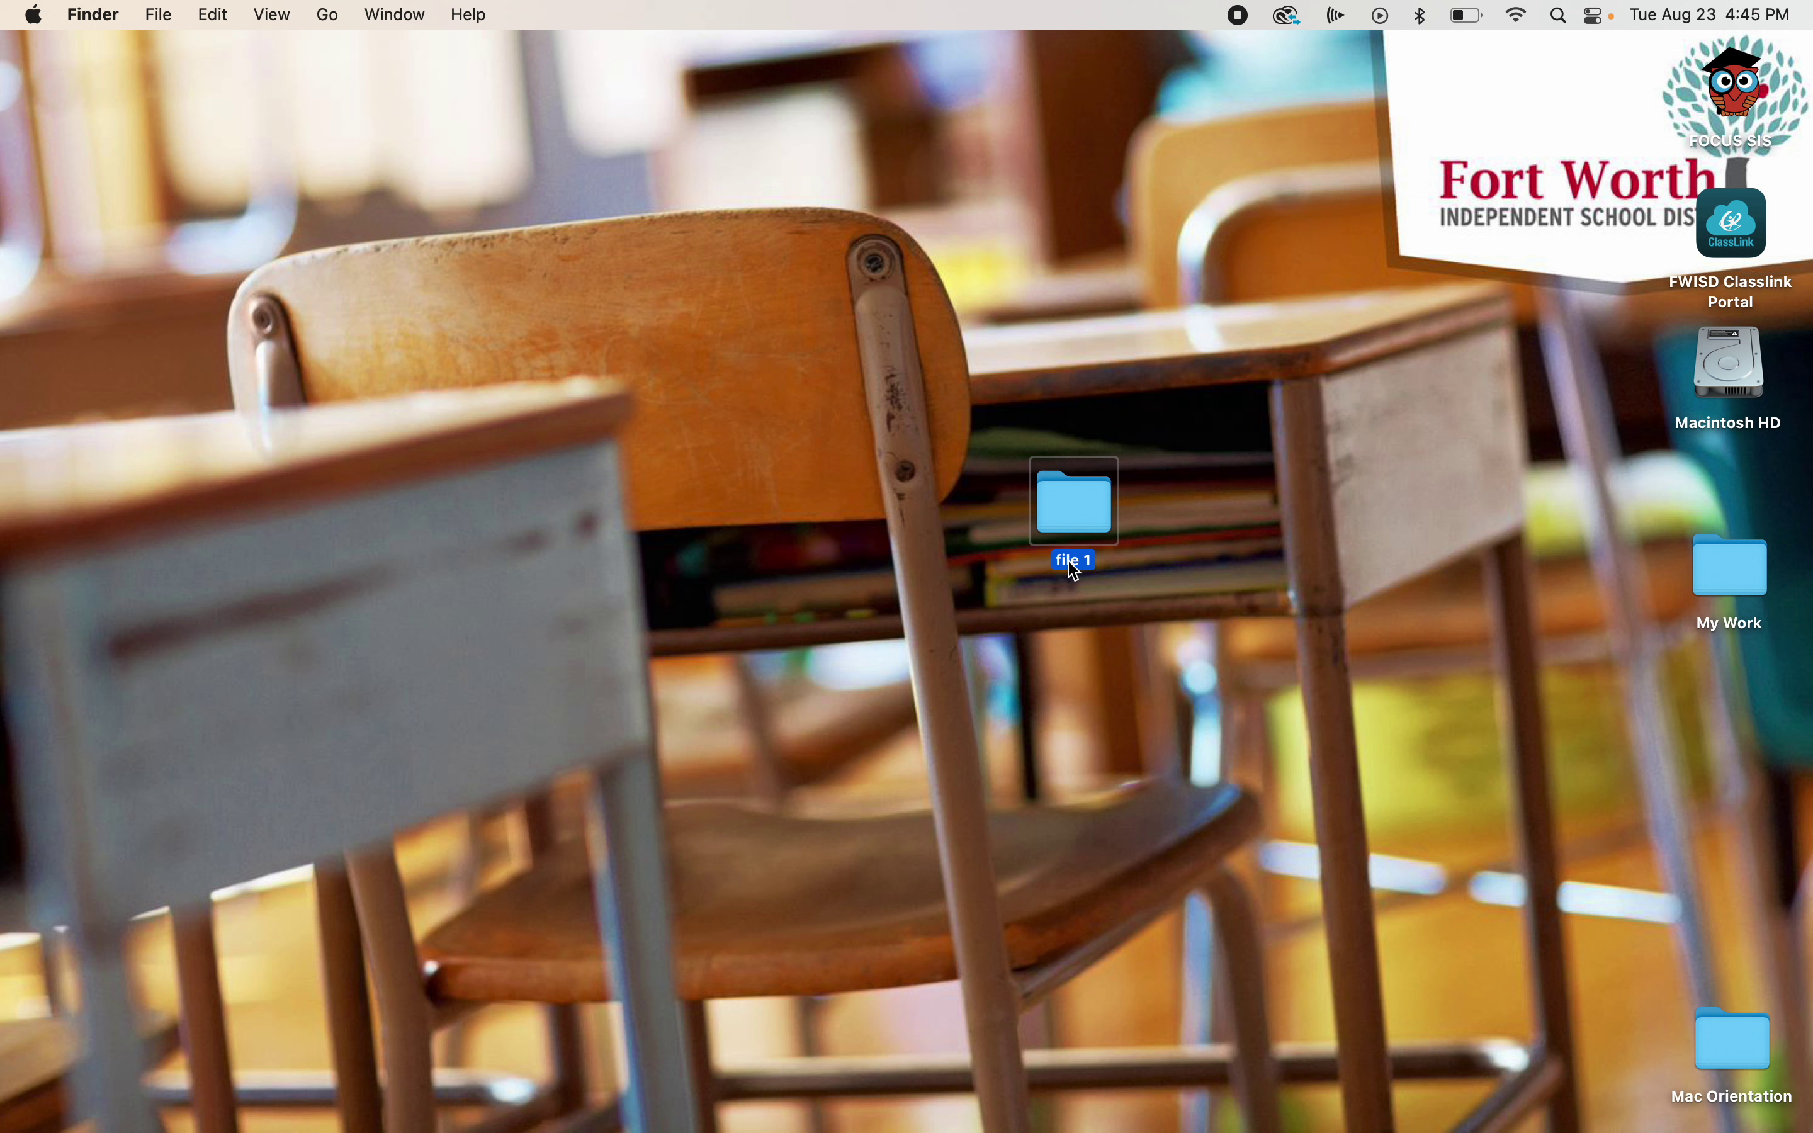
pyautogui.click(1068, 561)
pyautogui.write('file 47')
pyautogui.press('Return')
pyautogui.click(1206, 615)
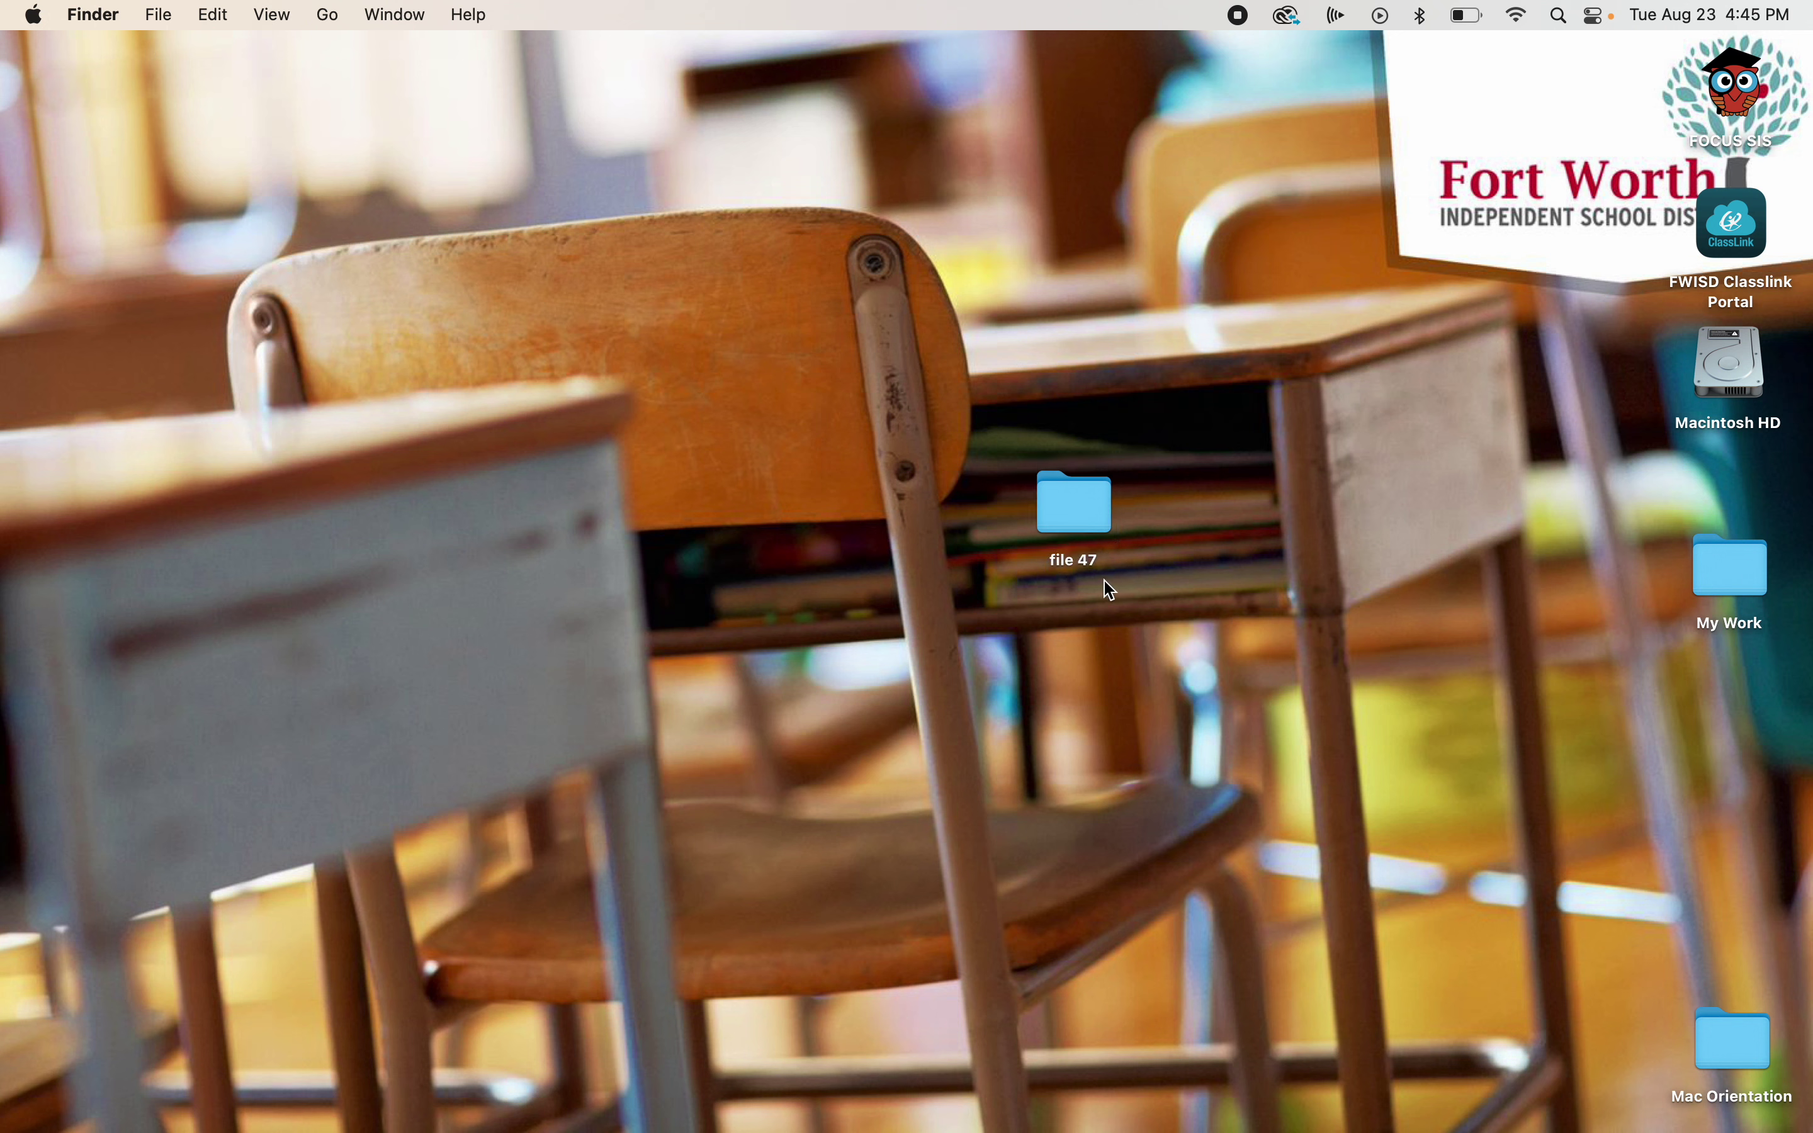
# - Drop the 'file 47' folder onto the Dock's Trash and centre the Trash window
pyautogui.moveTo(1080, 510); pyautogui.dragTo(1006, 465)
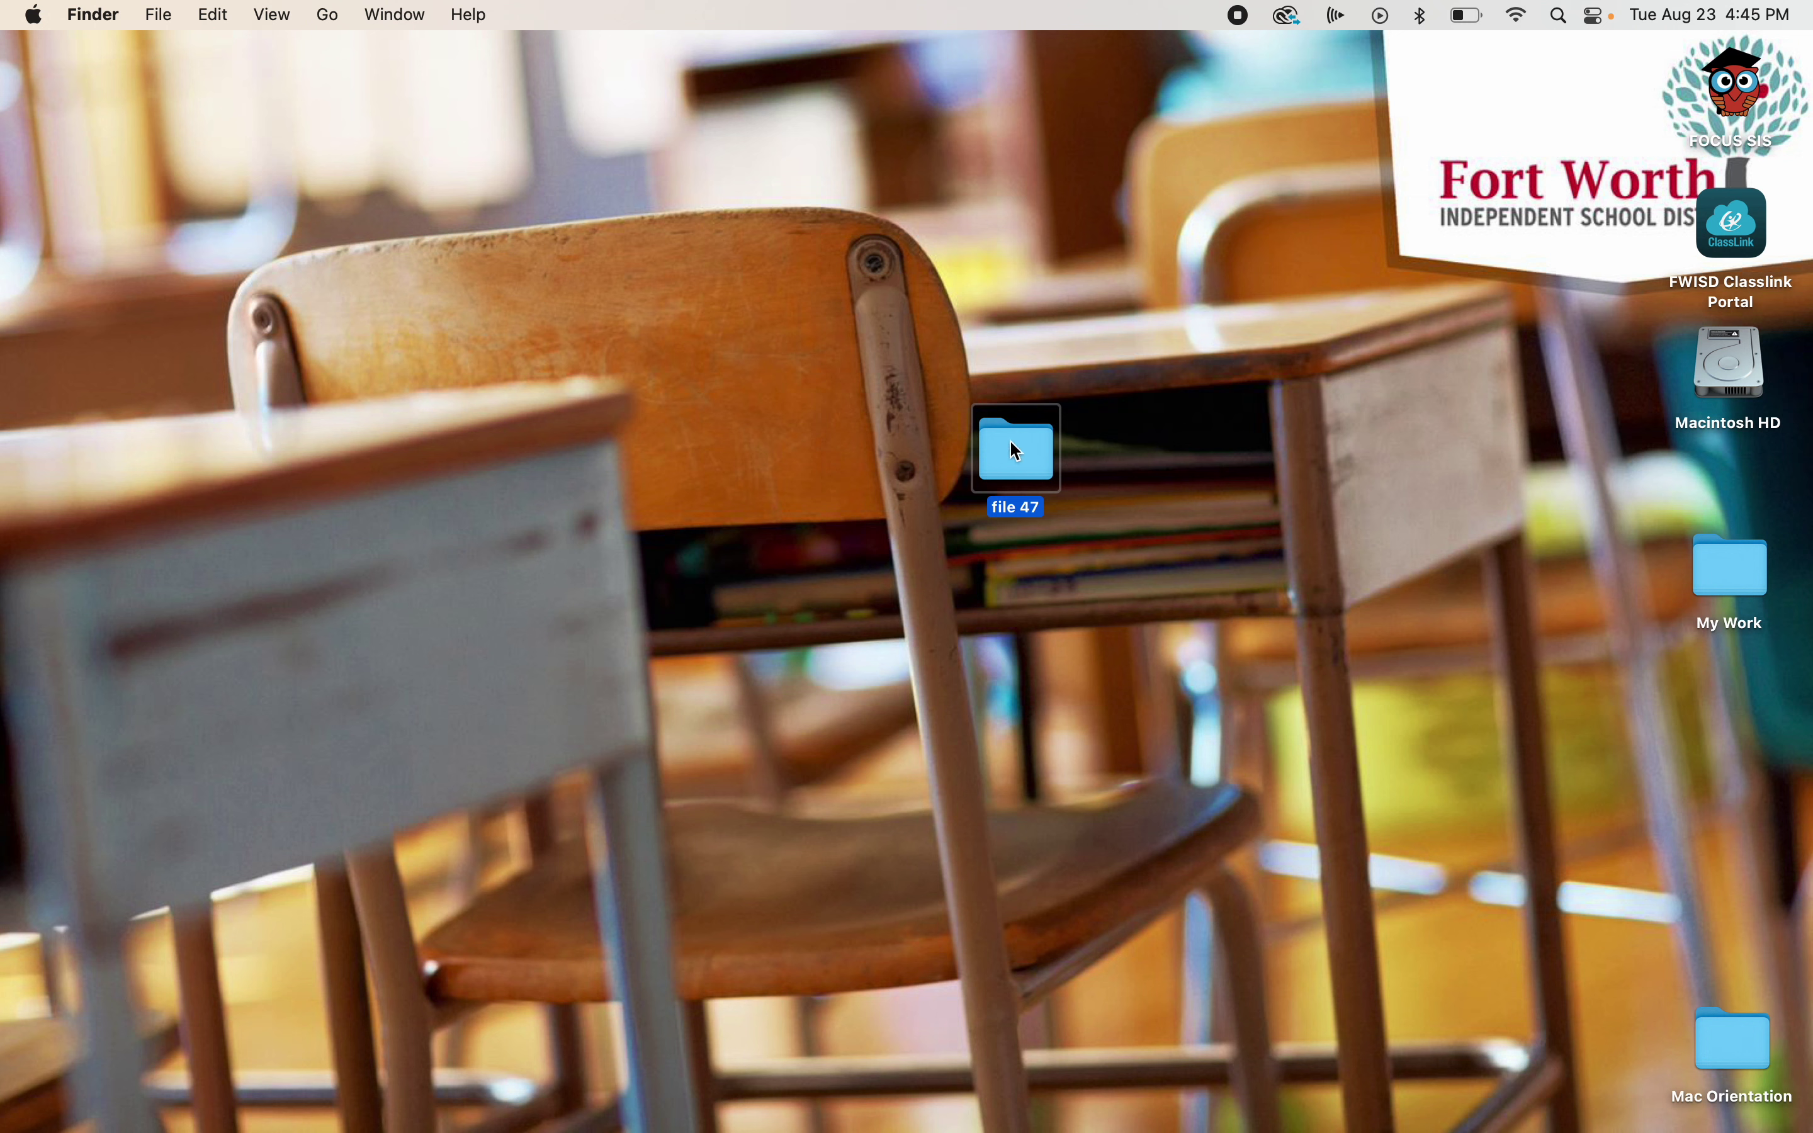
pyautogui.moveTo(1016, 450); pyautogui.dragTo(1739, 1041)
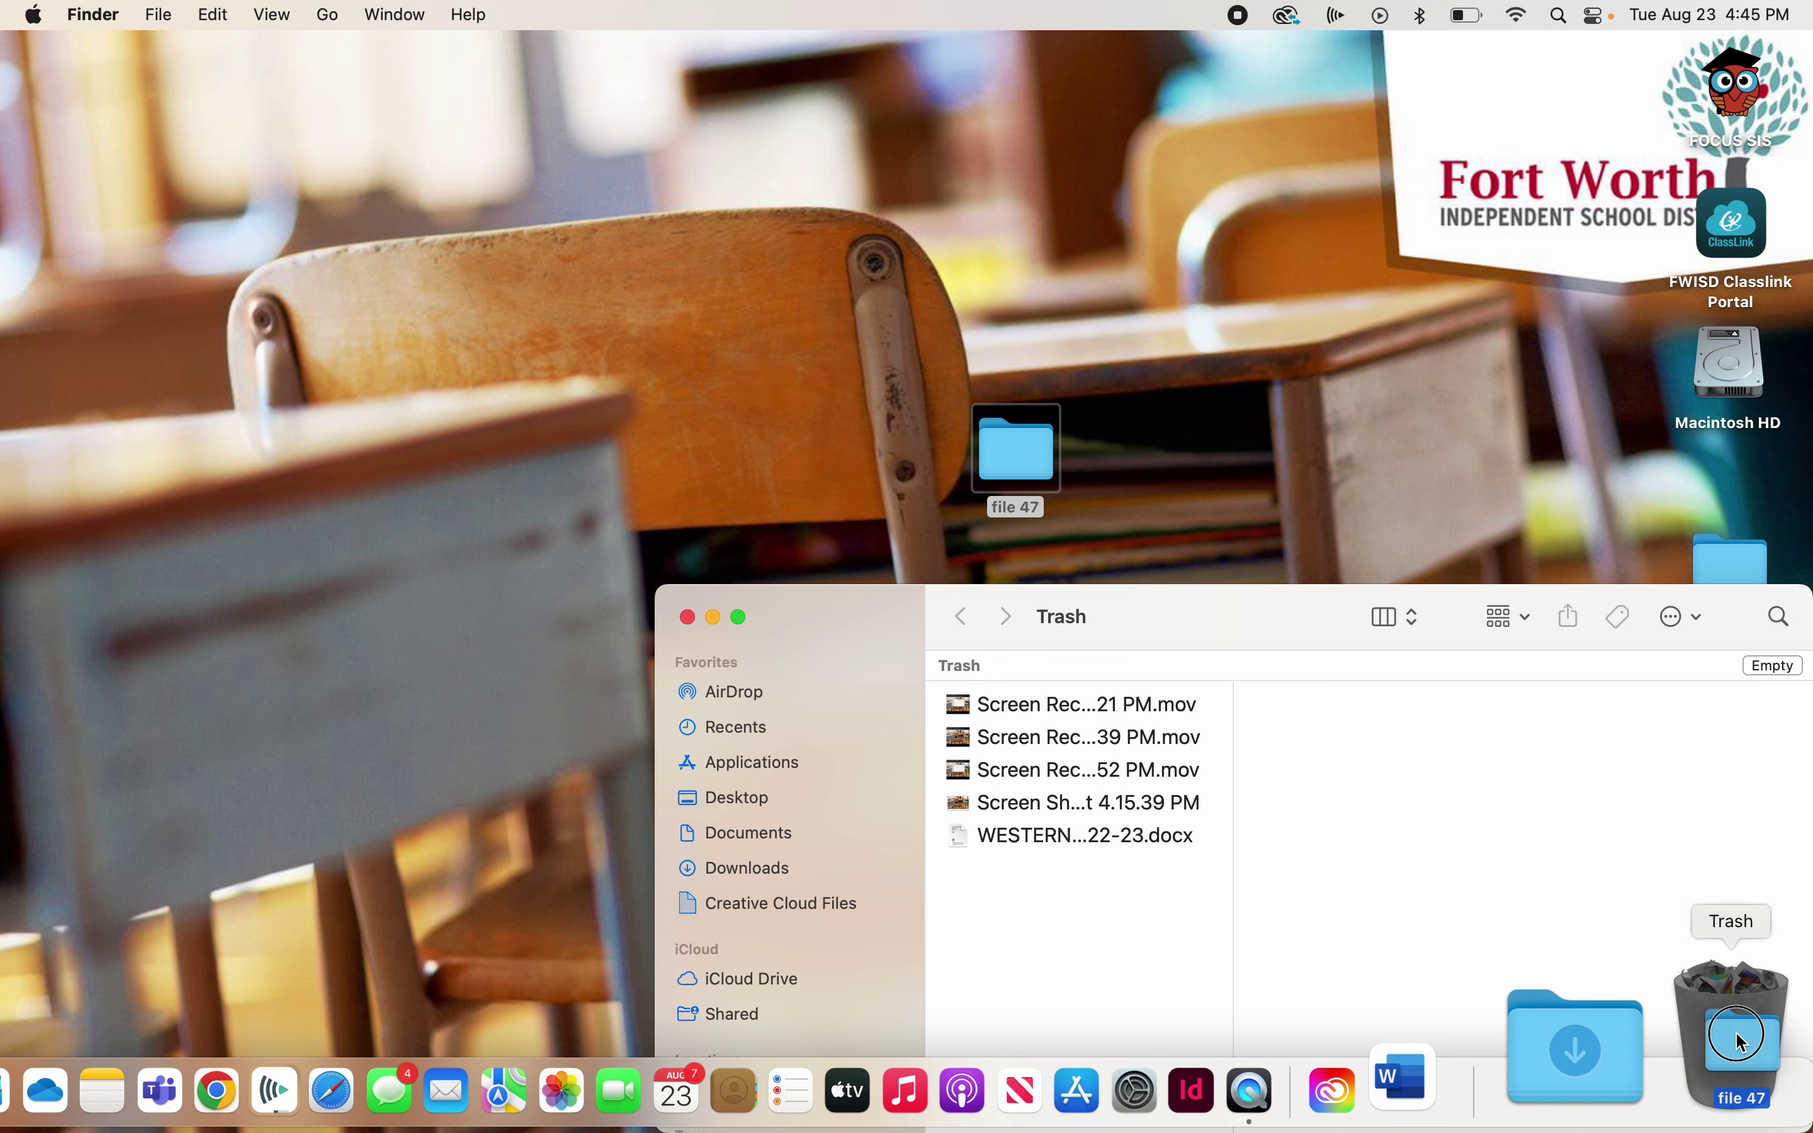
pyautogui.moveTo(1743, 1042); pyautogui.dragTo(1742, 1043)
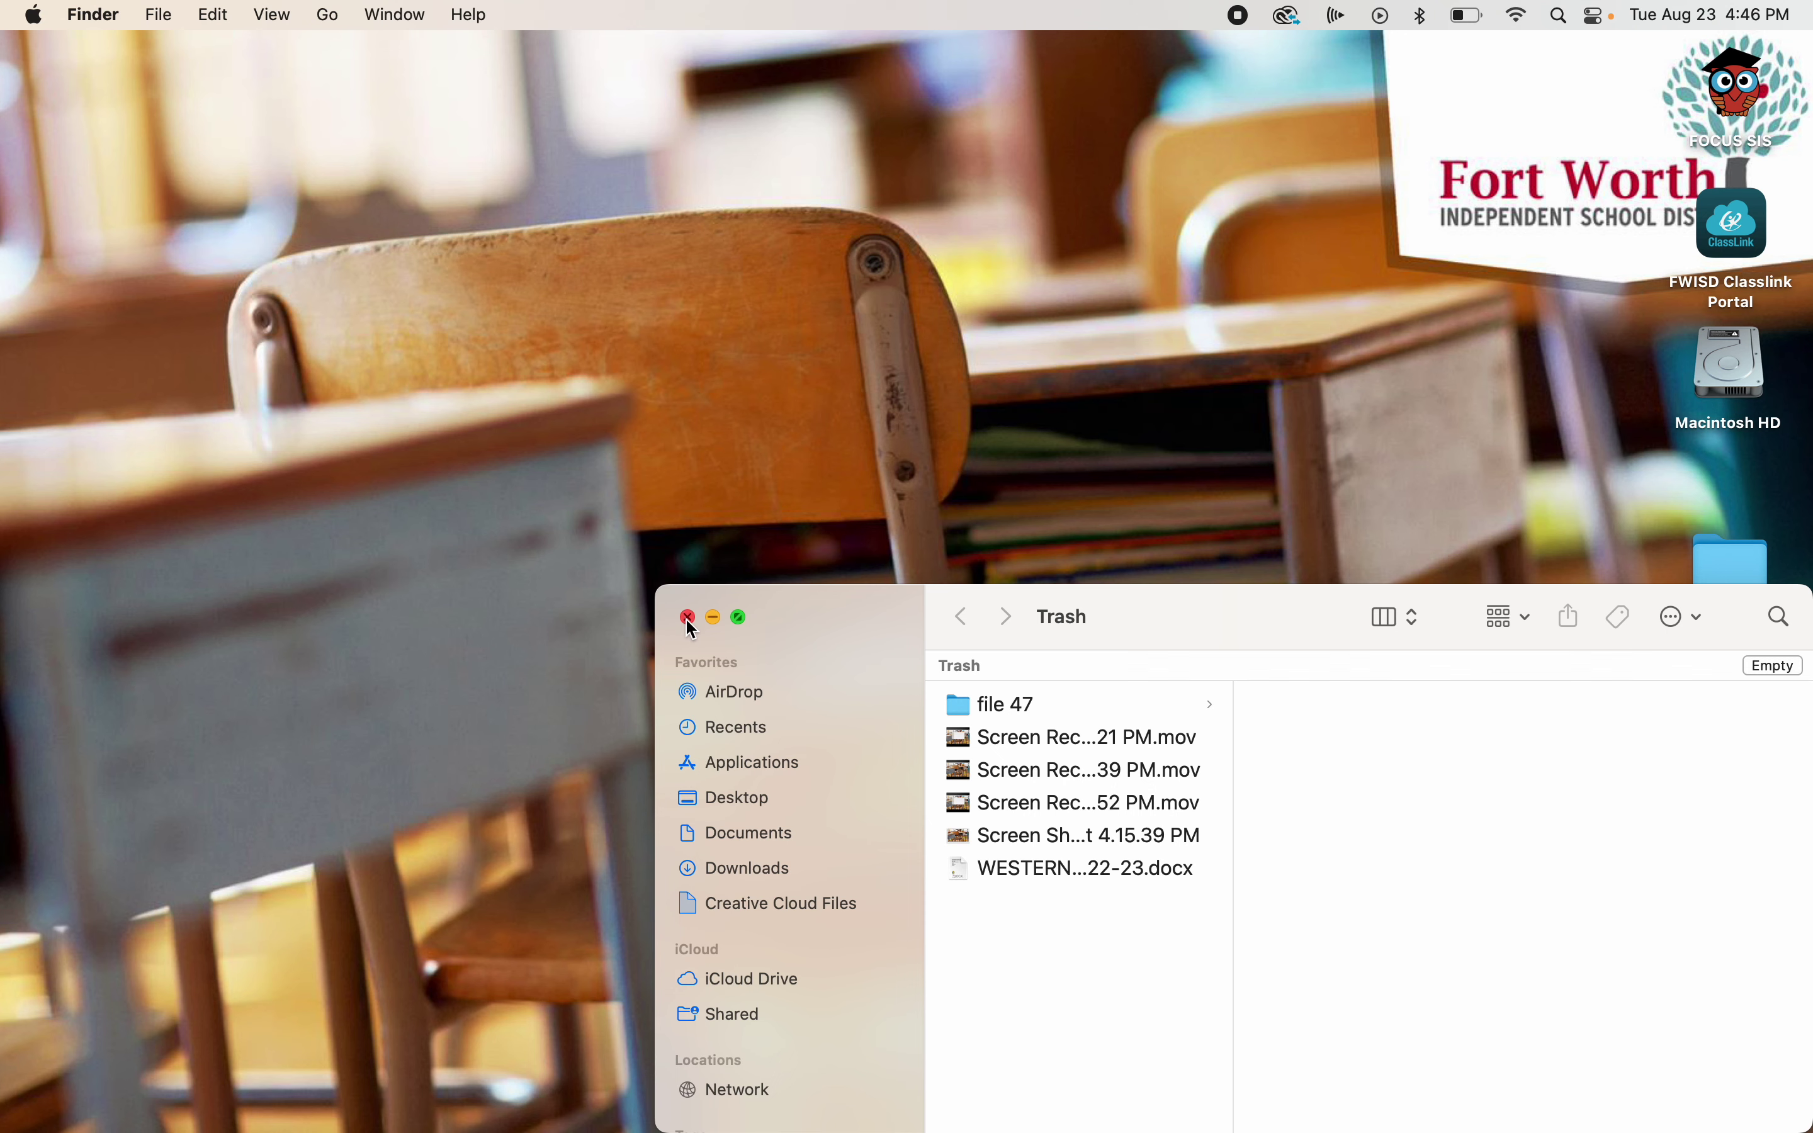
pyautogui.moveTo(832, 622); pyautogui.dragTo(519, 385)
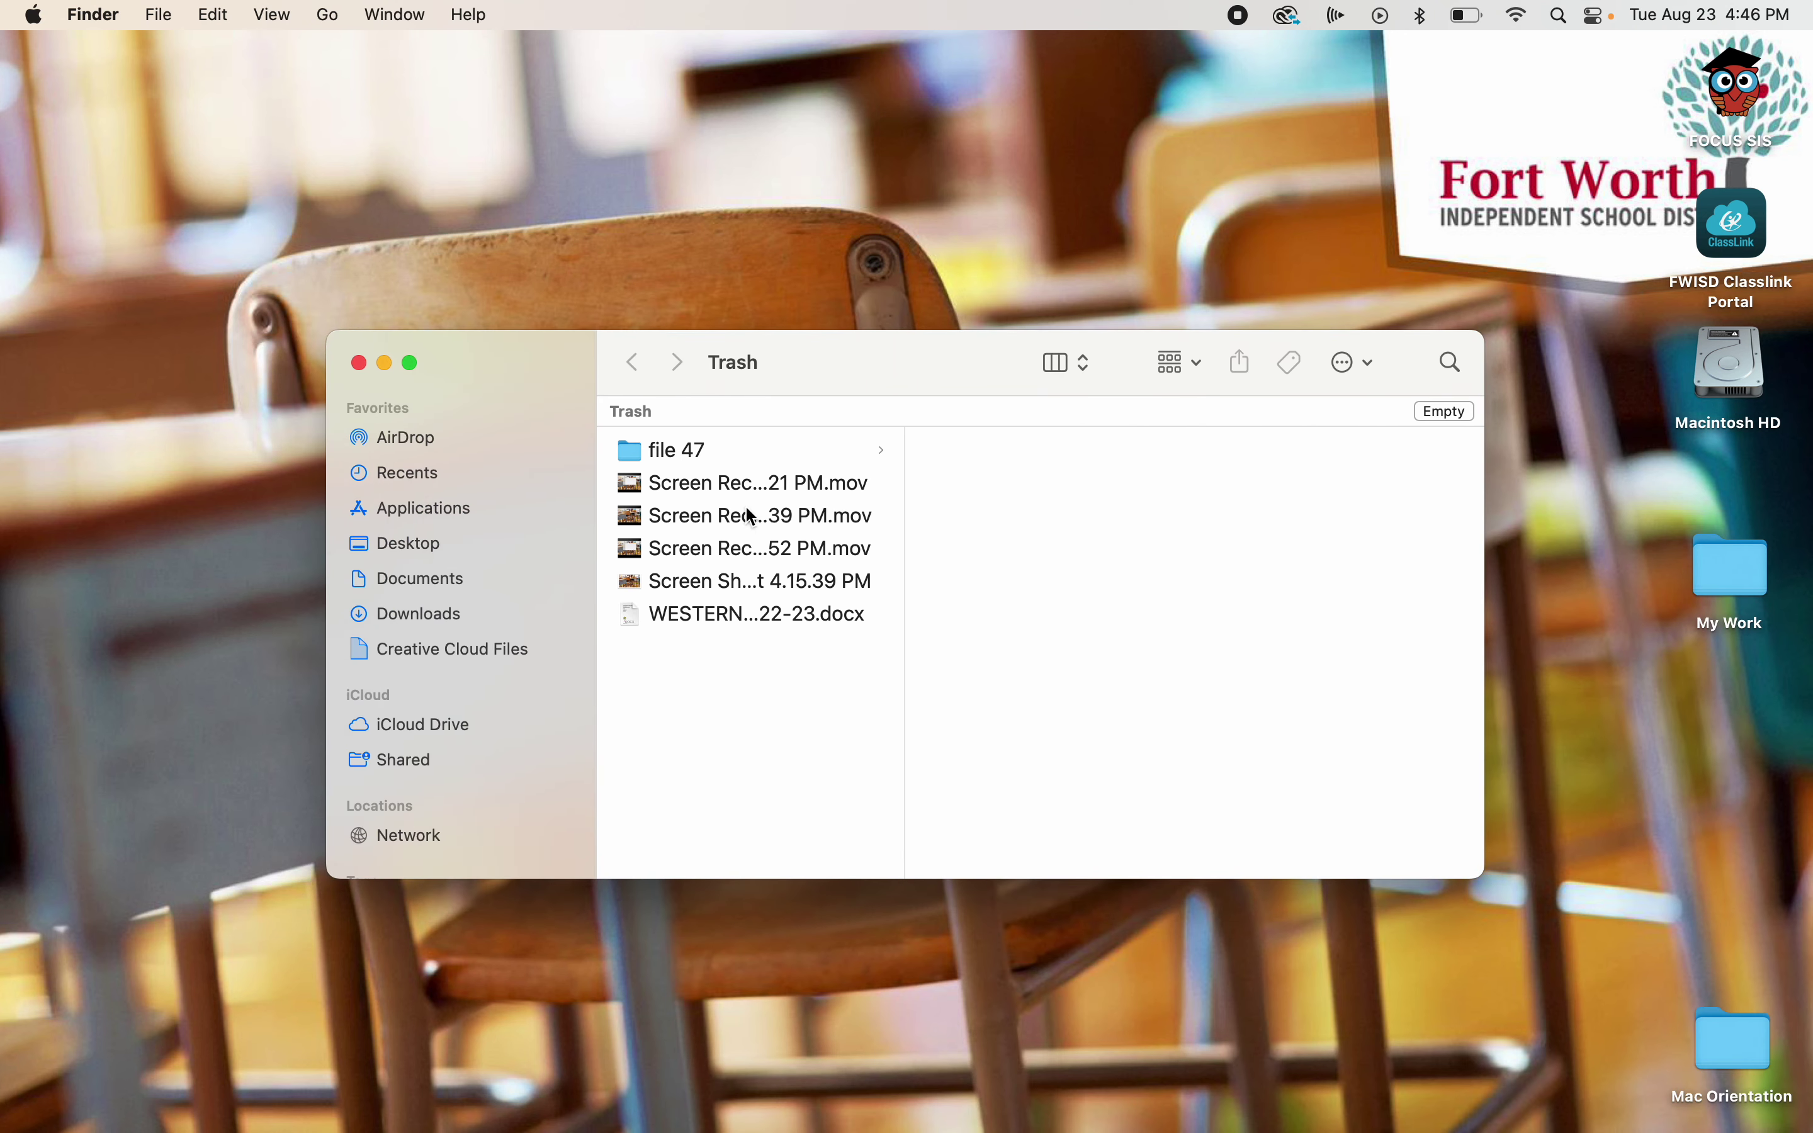
# - Close the Trash window, reopen Trash from the Dock, and close it again
pyautogui.click(360, 363)
pyautogui.click(823, 555)
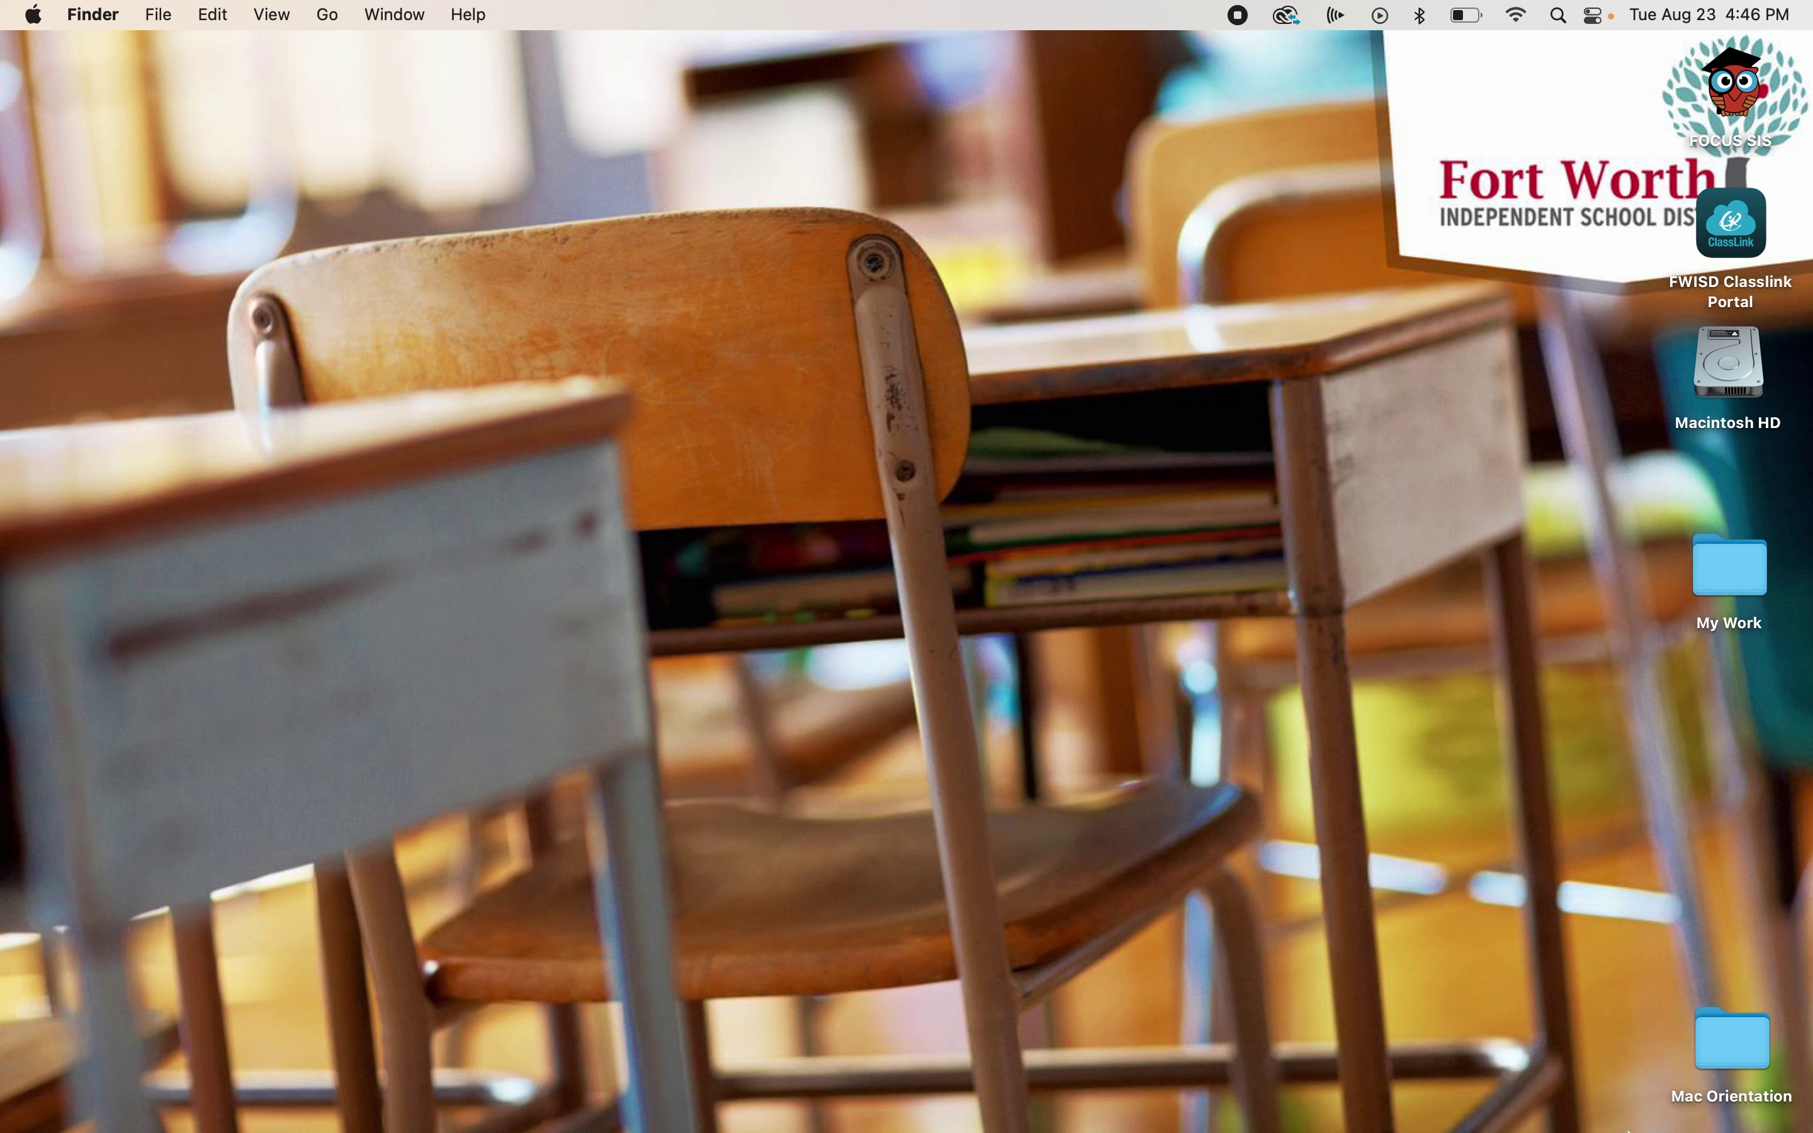
pyautogui.moveTo(1529, 1124)
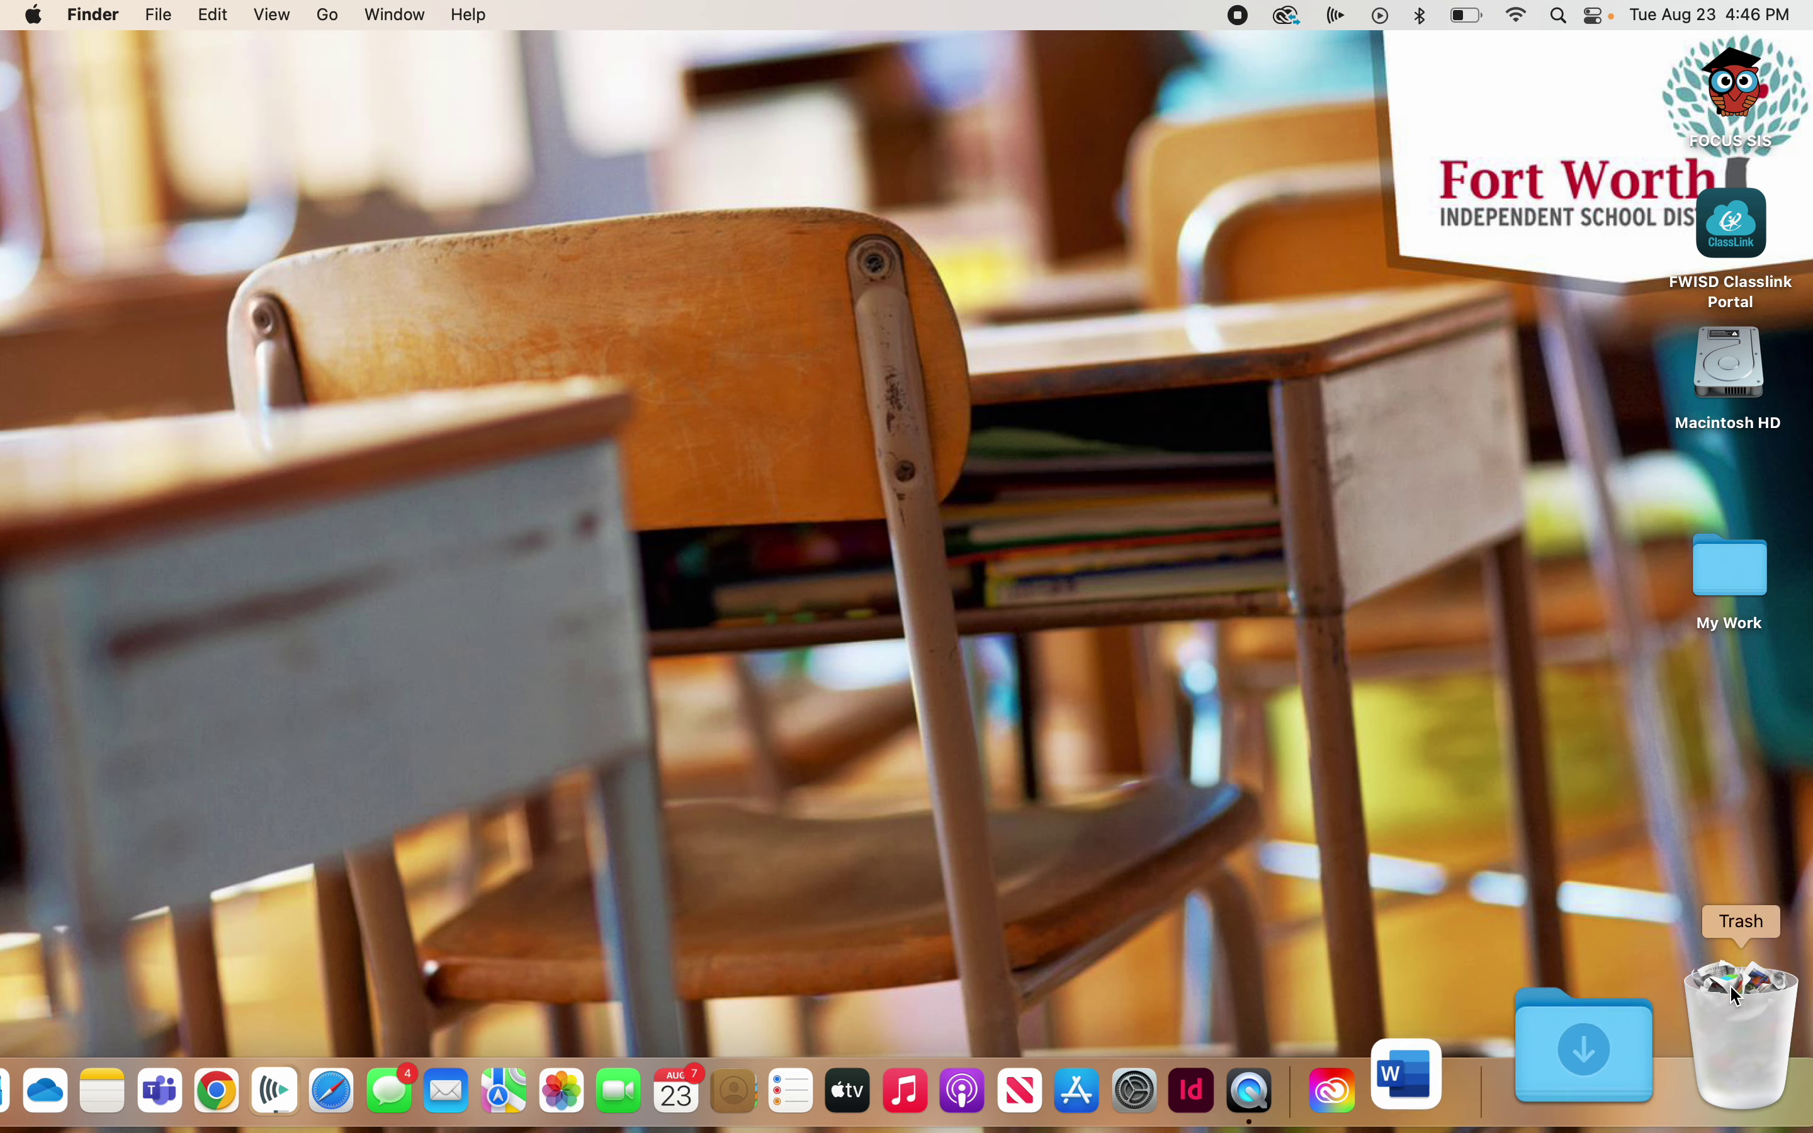
pyautogui.click(1729, 1027)
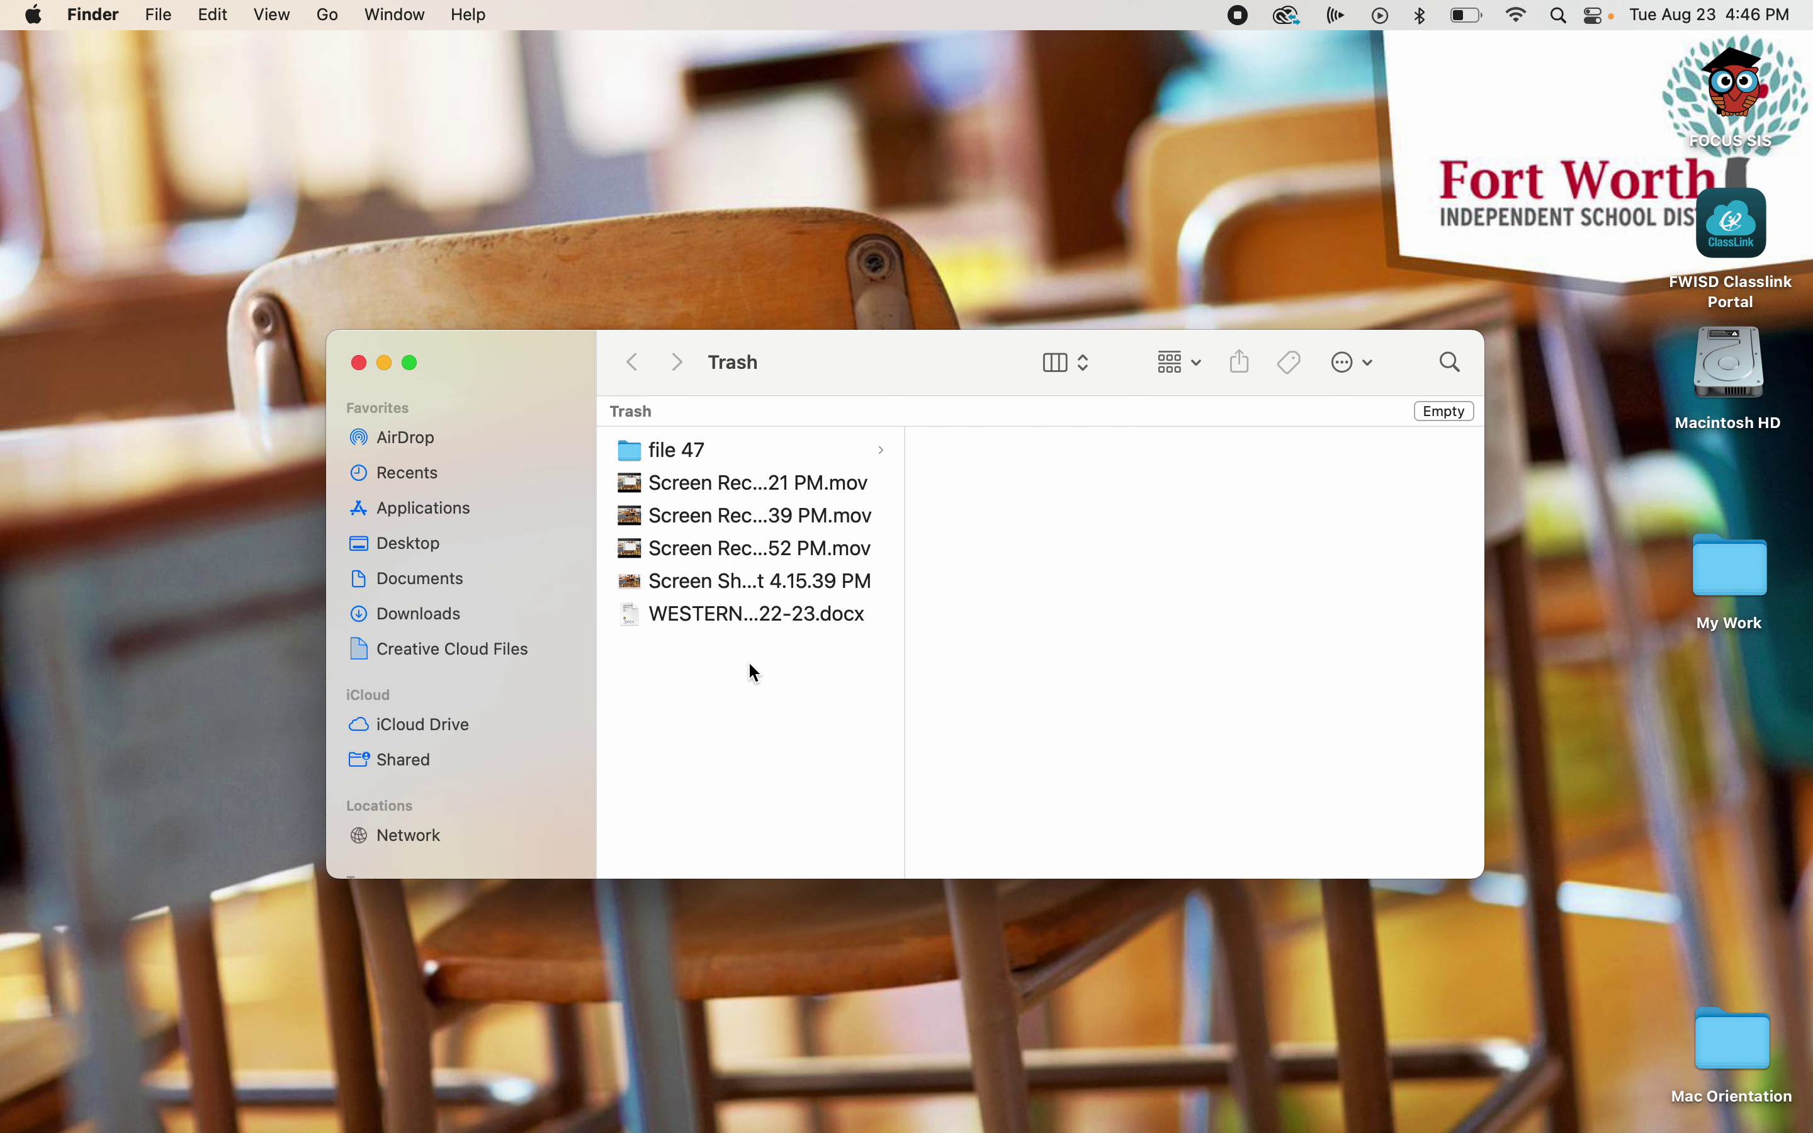
pyautogui.click(362, 365)
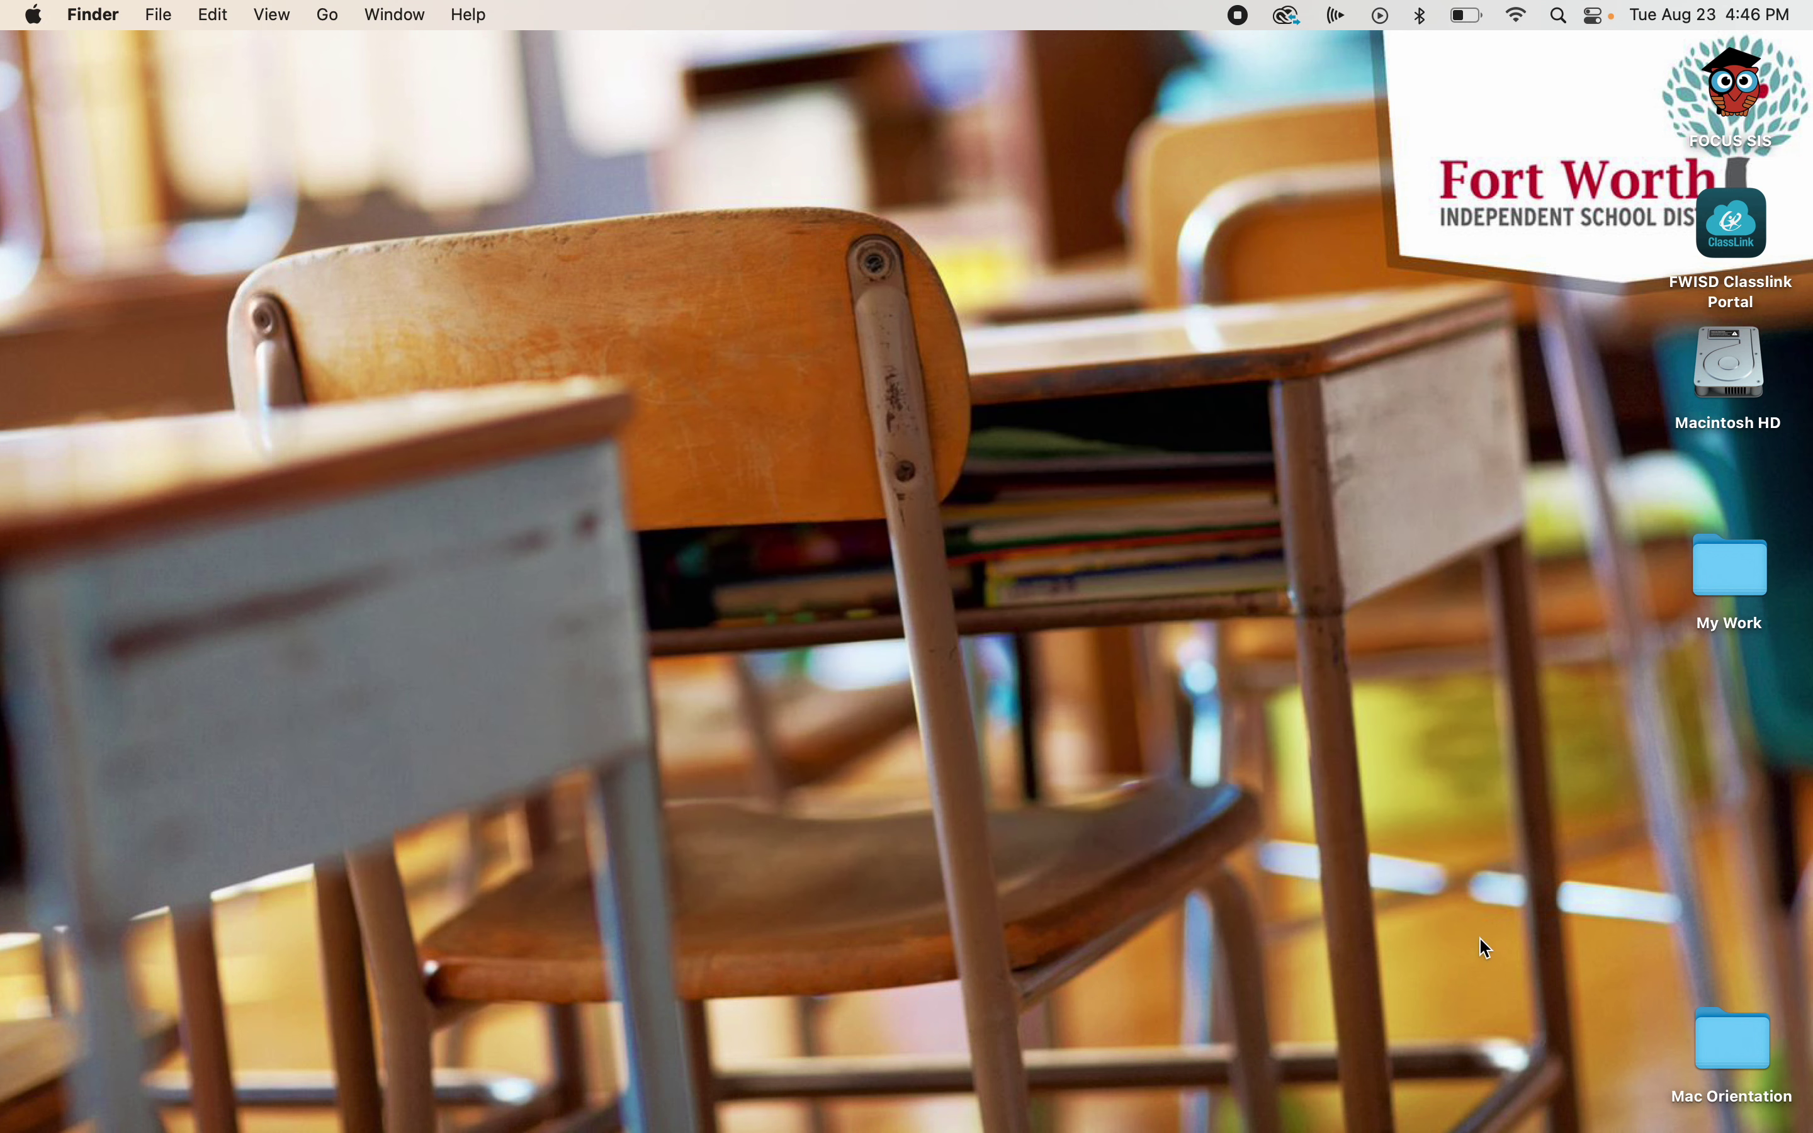
# - Open Trash and run Finder > Empty Trash, confirming the permanent erase of 'file 47'
pyautogui.moveTo(1749, 1129)
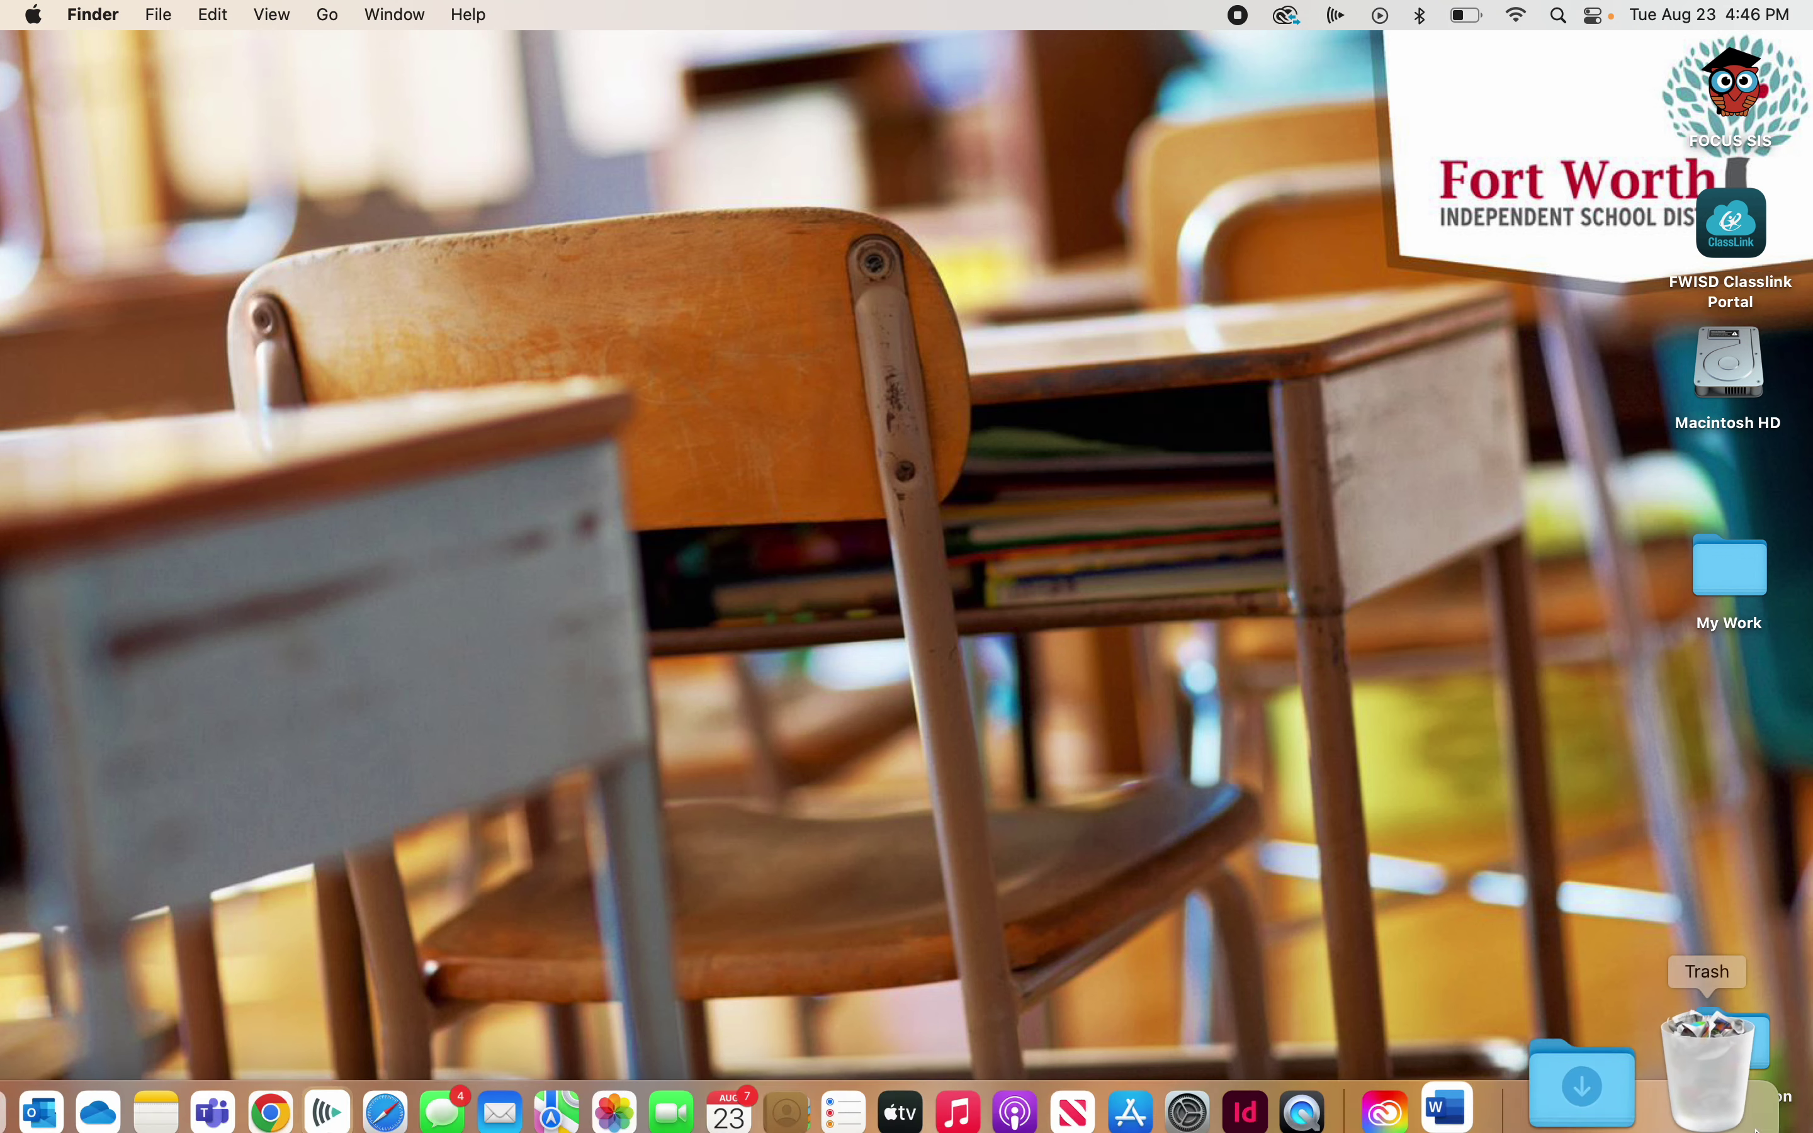
pyautogui.click(1746, 1086)
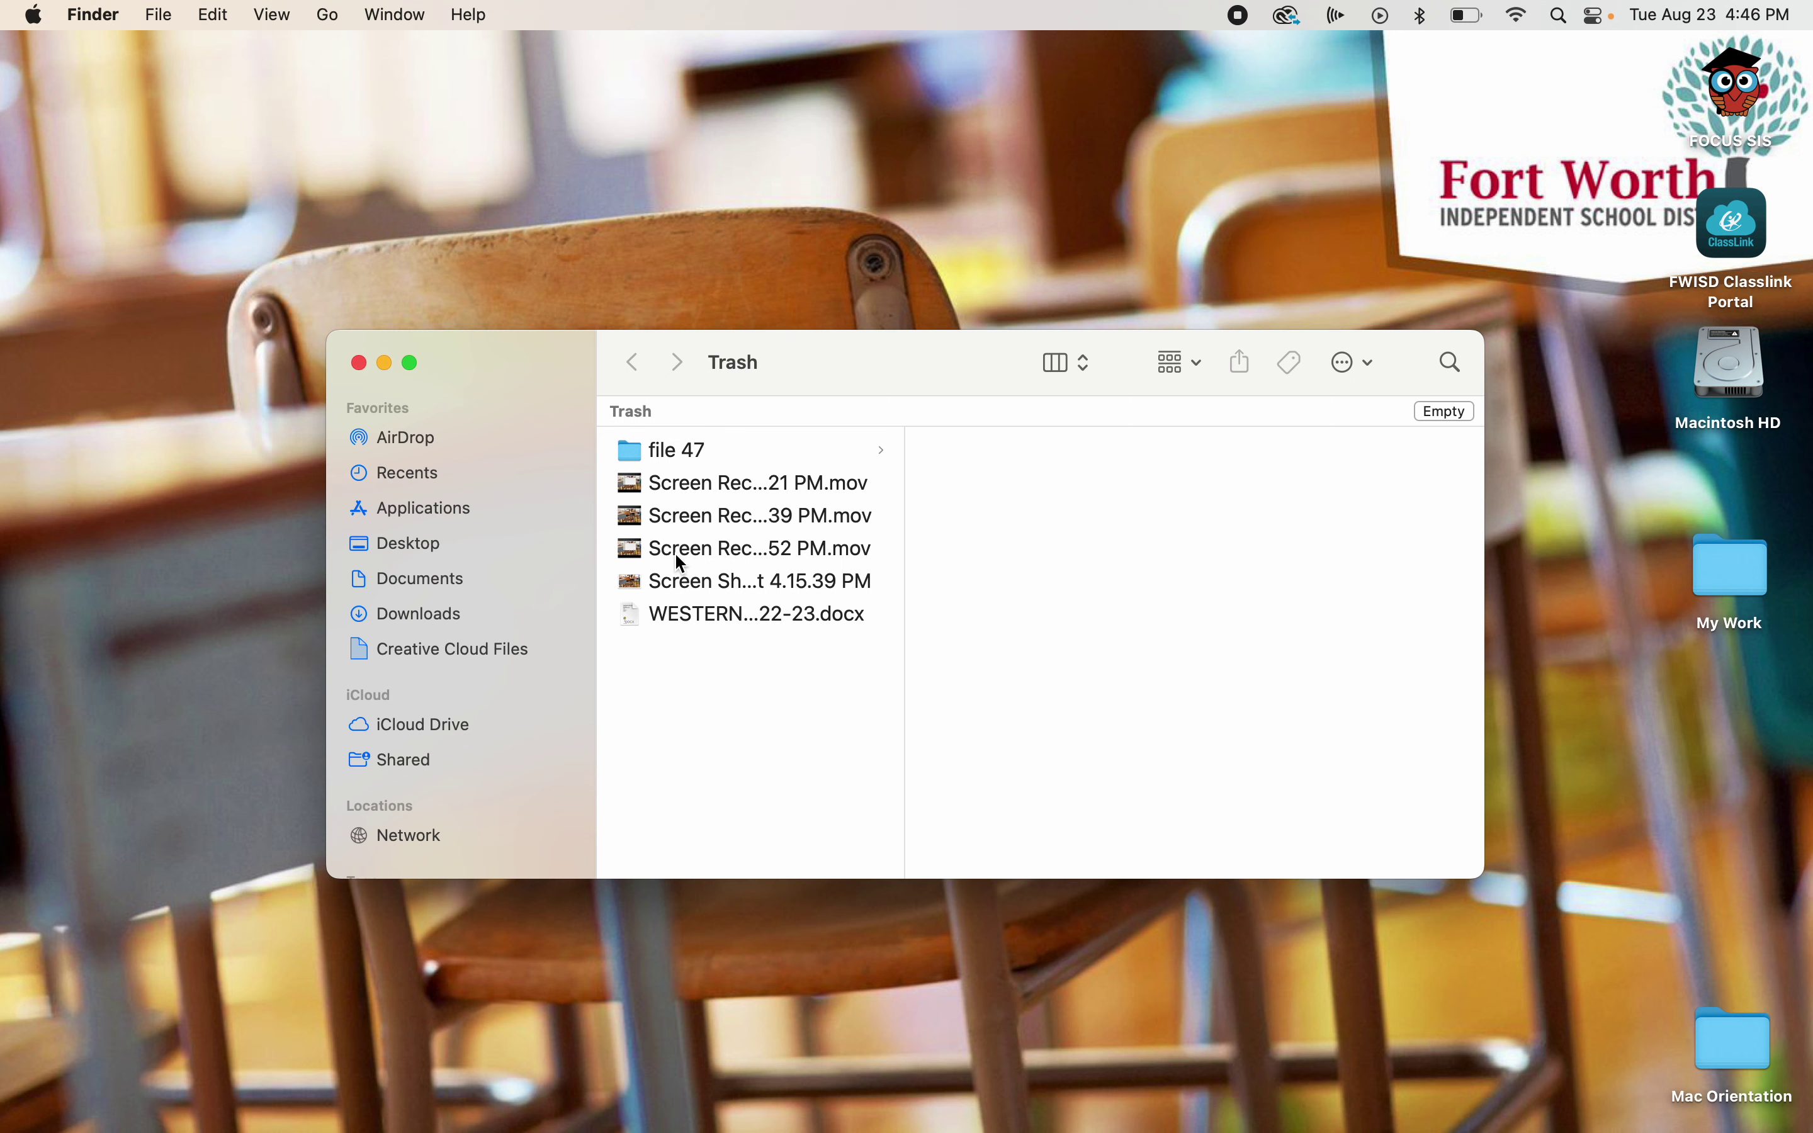
pyautogui.click(161, 13)
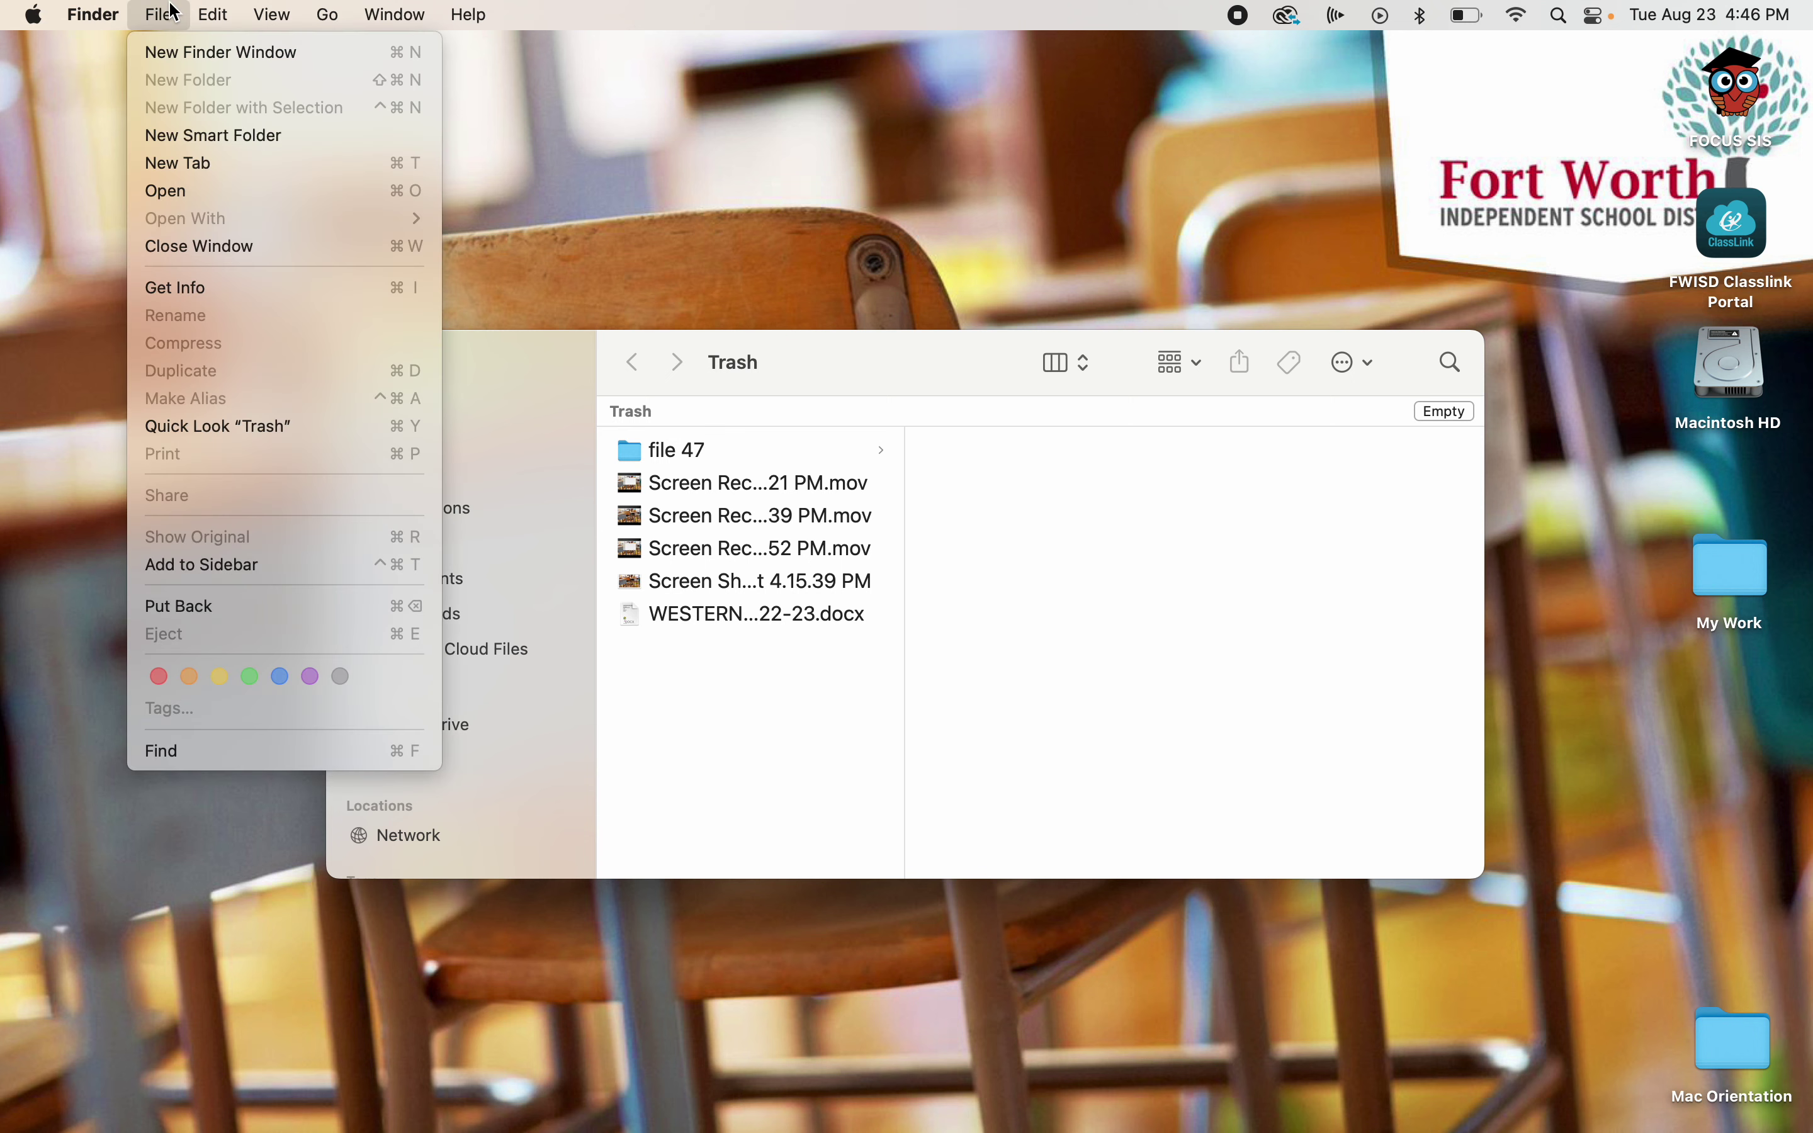
pyautogui.moveTo(79, 11)
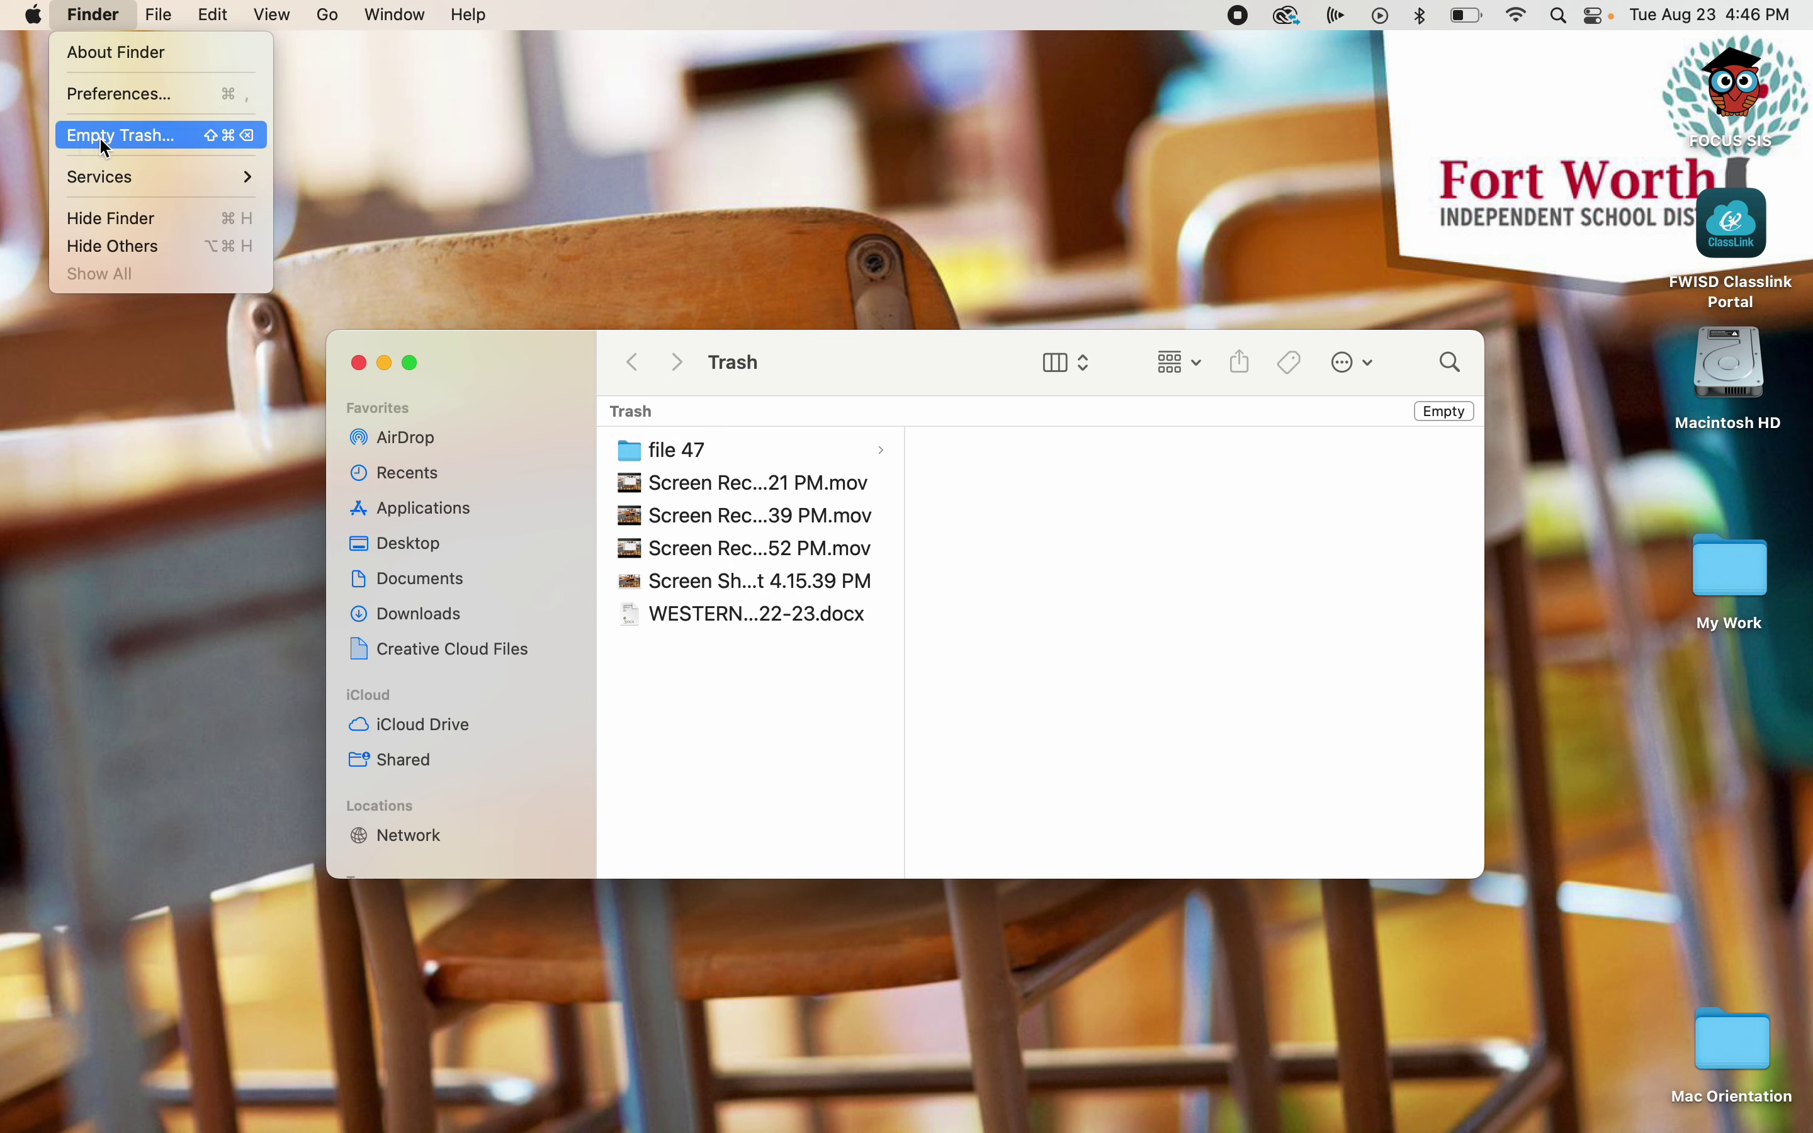
pyautogui.click(146, 134)
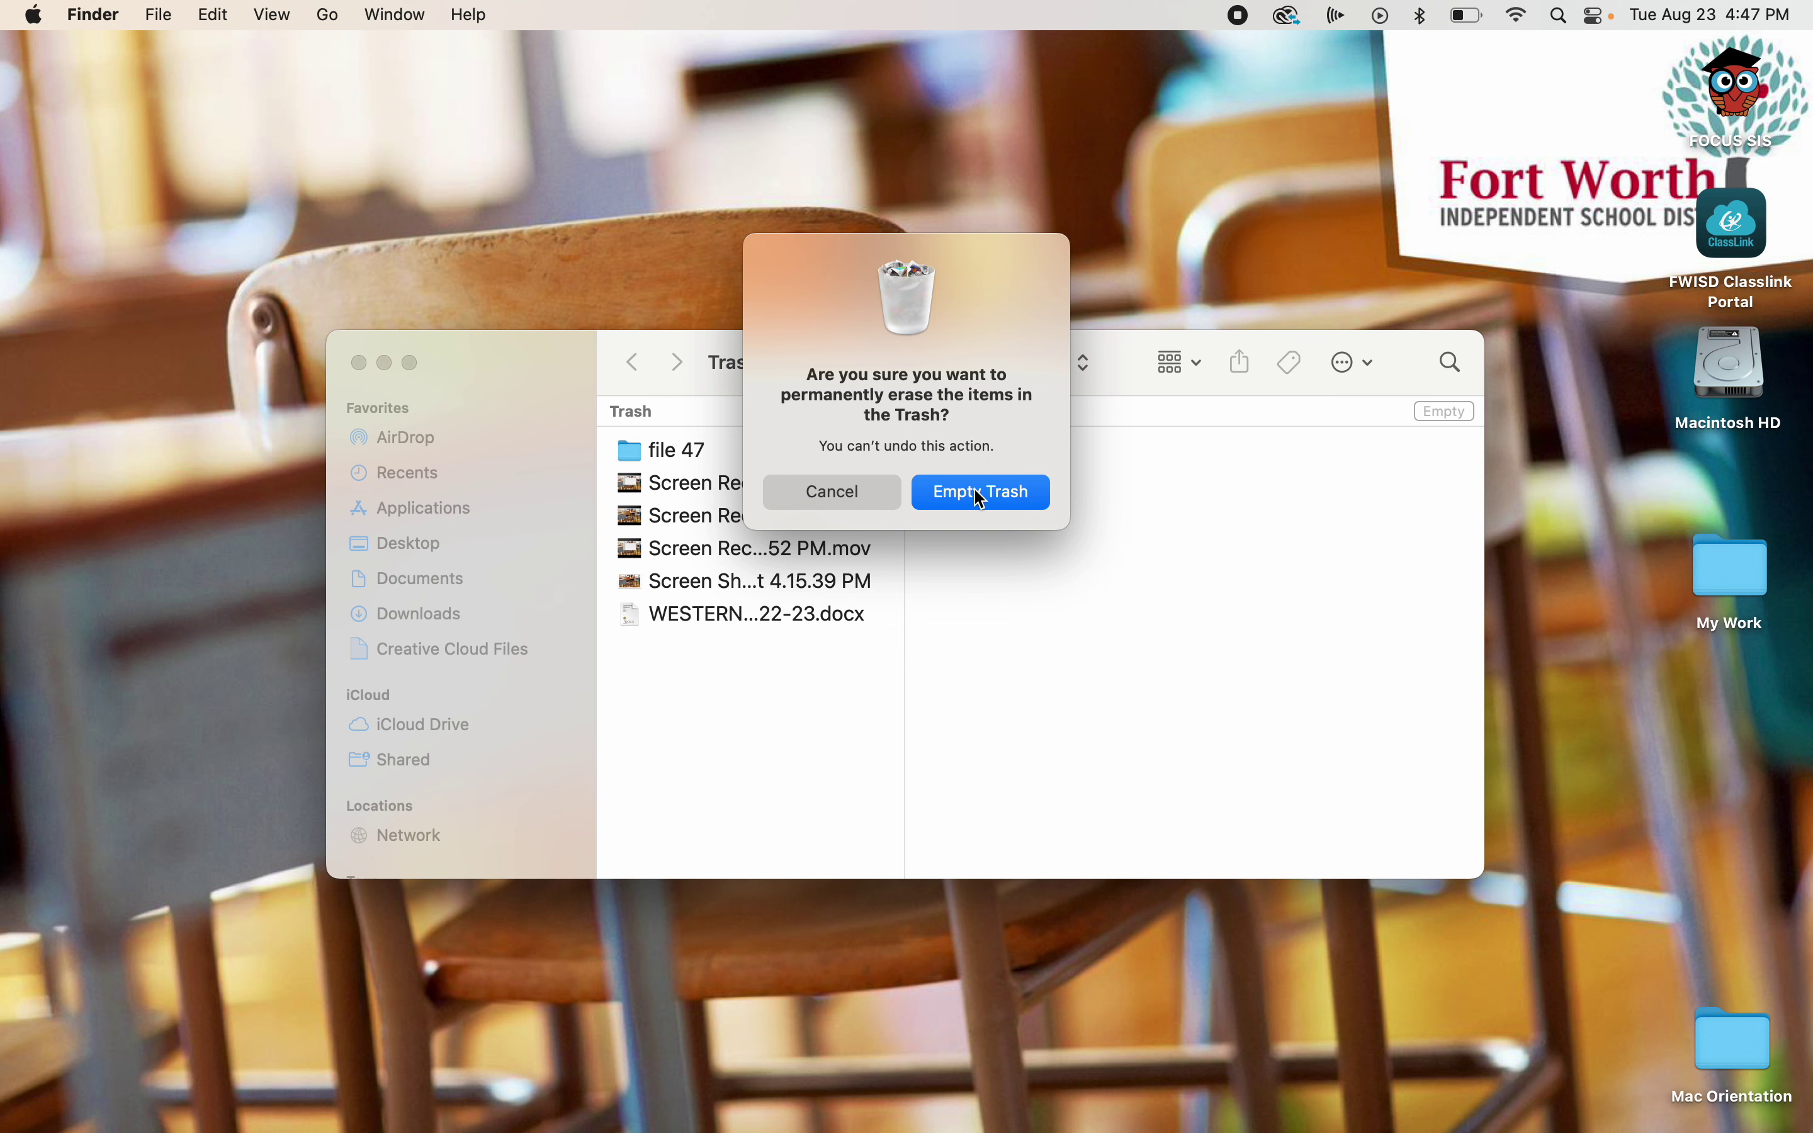
pyautogui.click(994, 497)
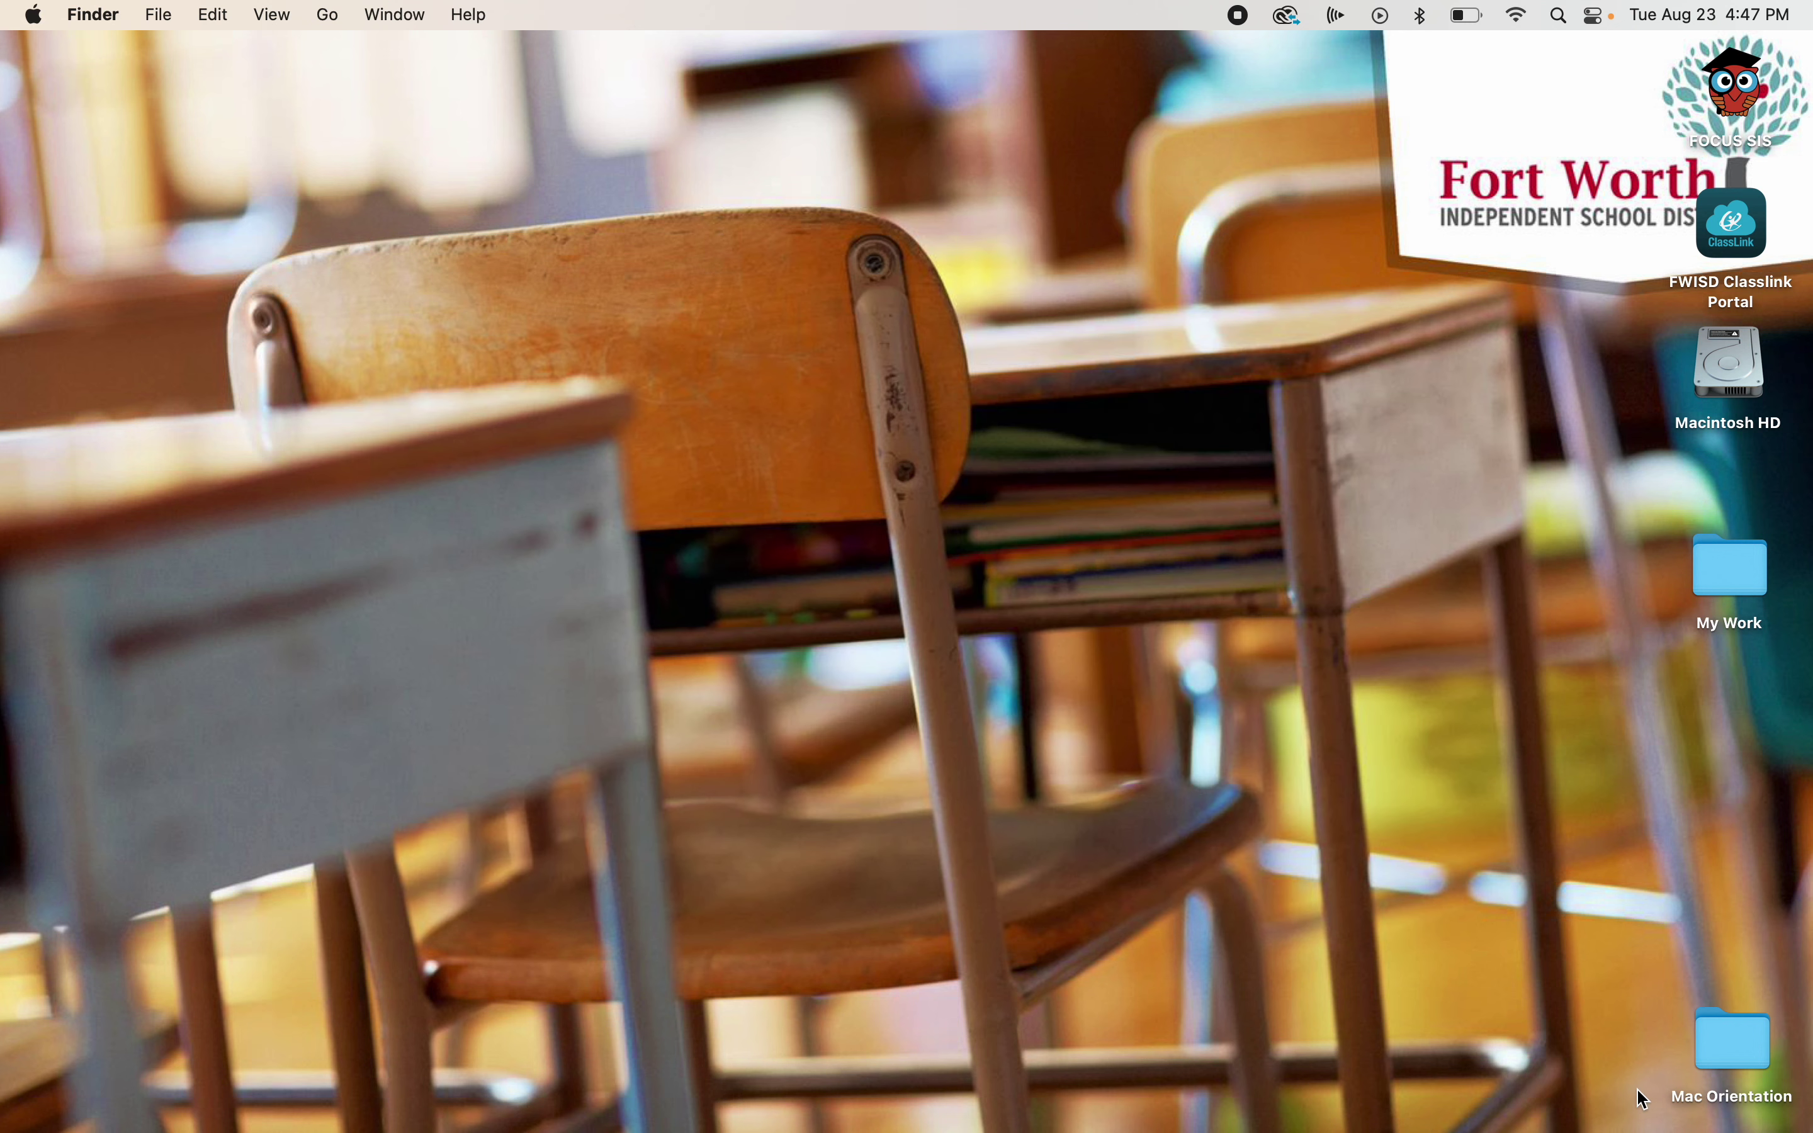
pyautogui.moveTo(1648, 1130)
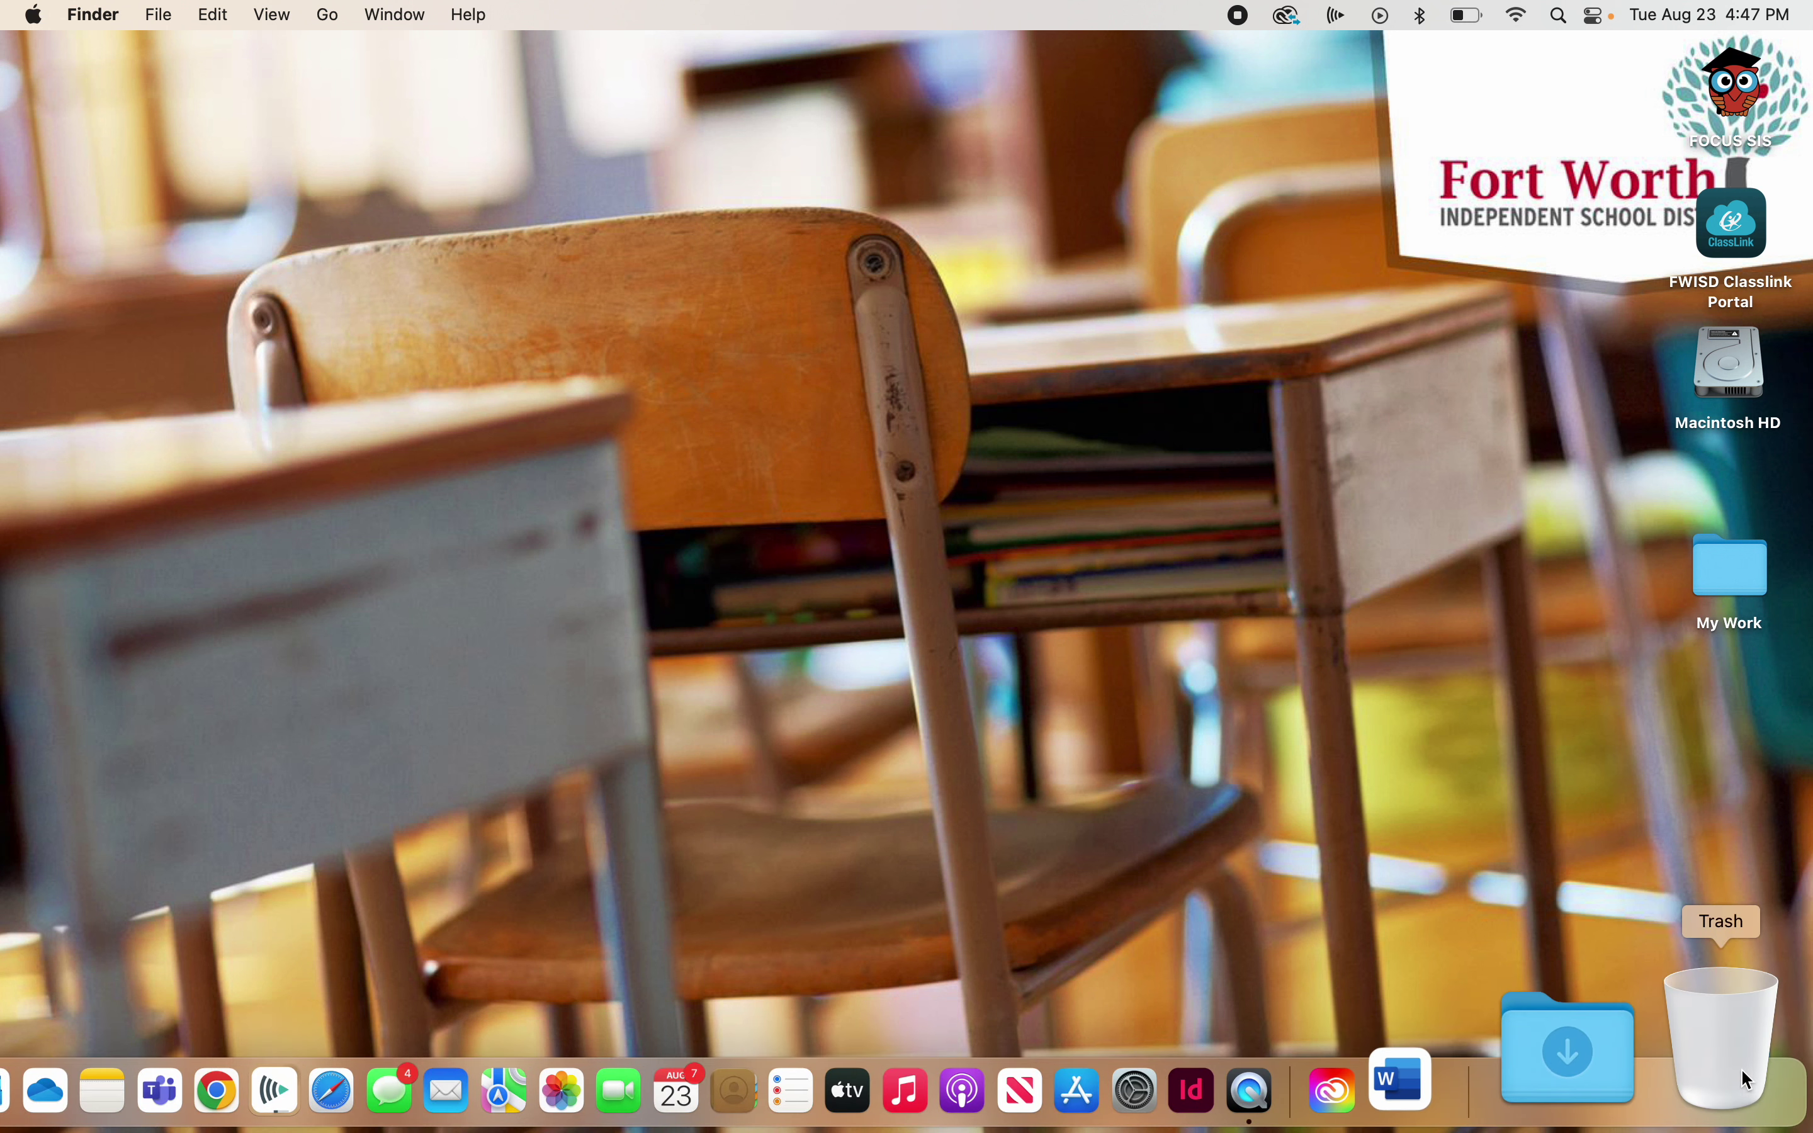